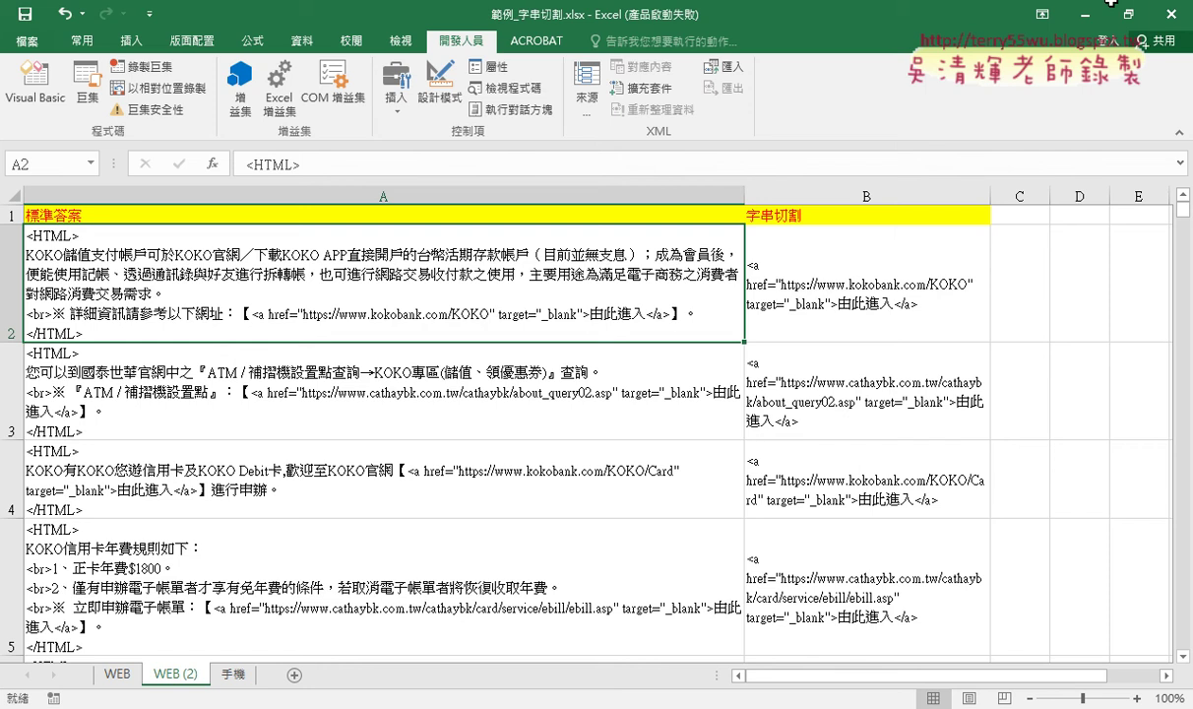
Review B2's IF/MID/FIND link formula, then the HTML text in A10 and A13
click(854, 316)
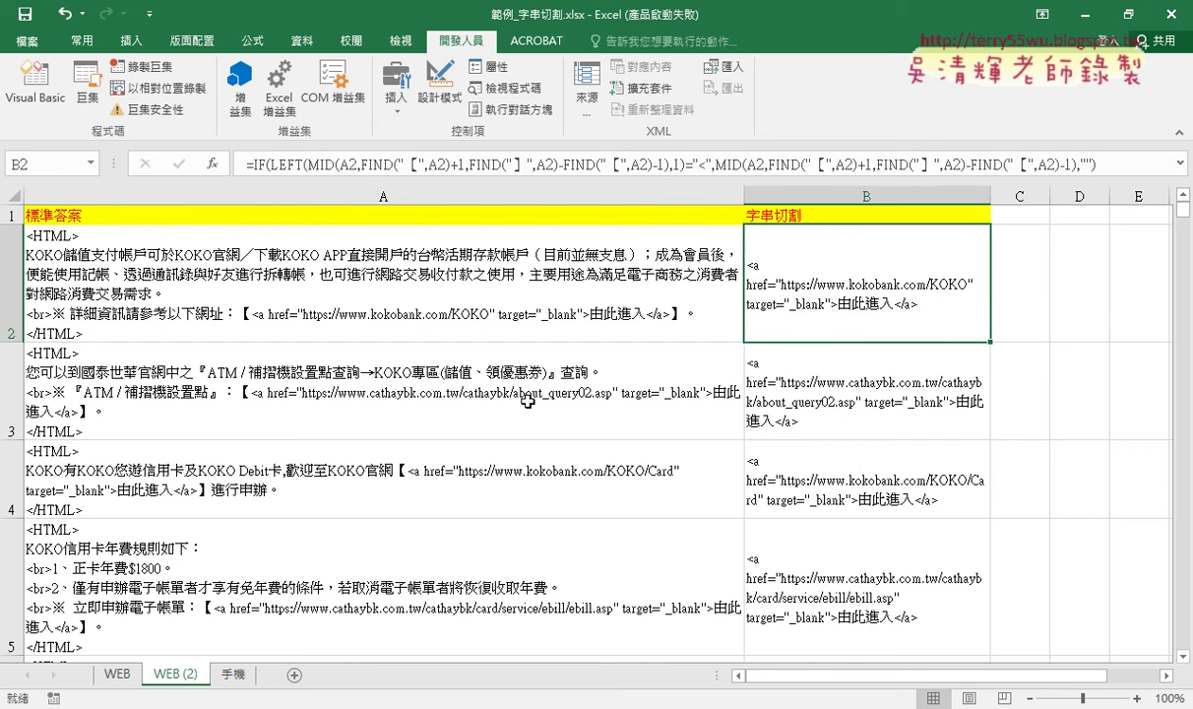
scroll(531, 400, down, 1)
scroll(531, 404, down, 2)
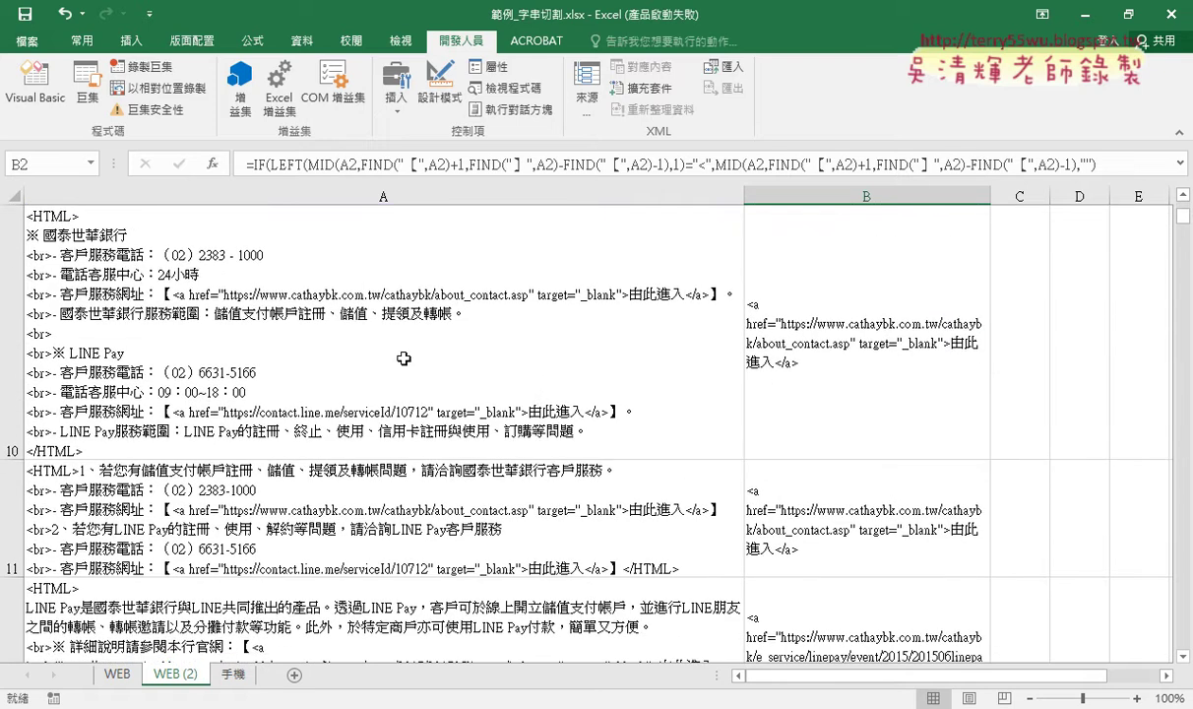
click(235, 306)
scroll(357, 366, up, 1)
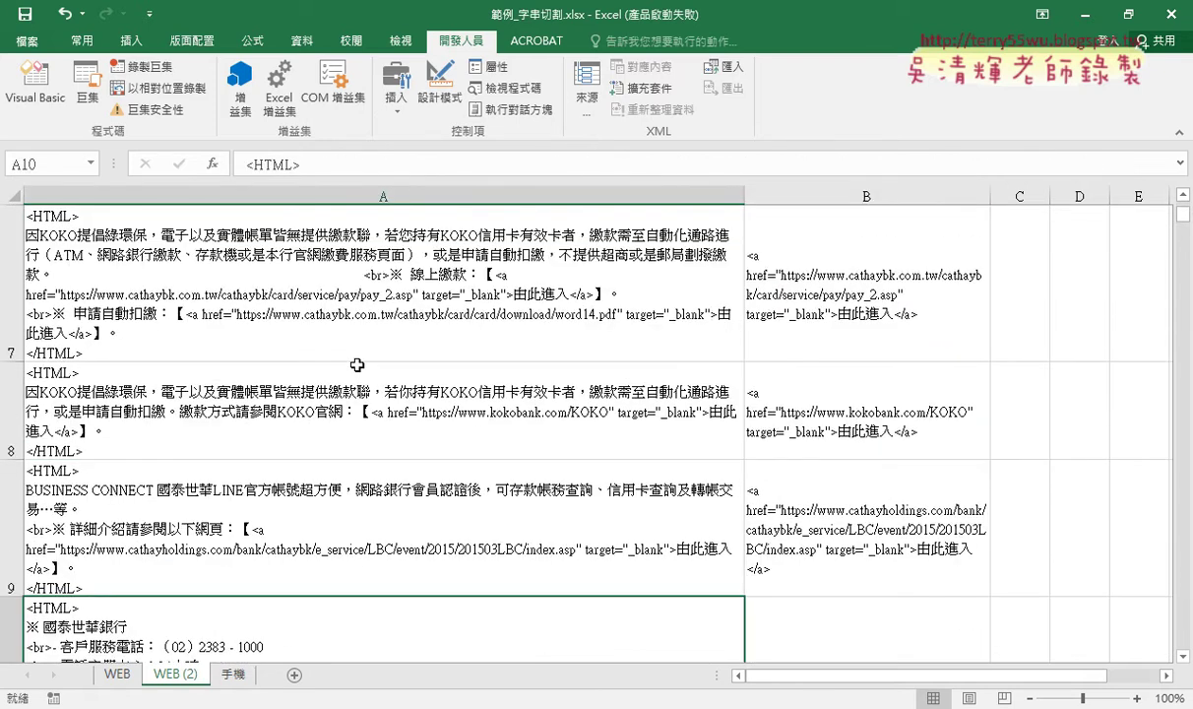
scroll(357, 365, down, 1)
scroll(356, 365, down, 1)
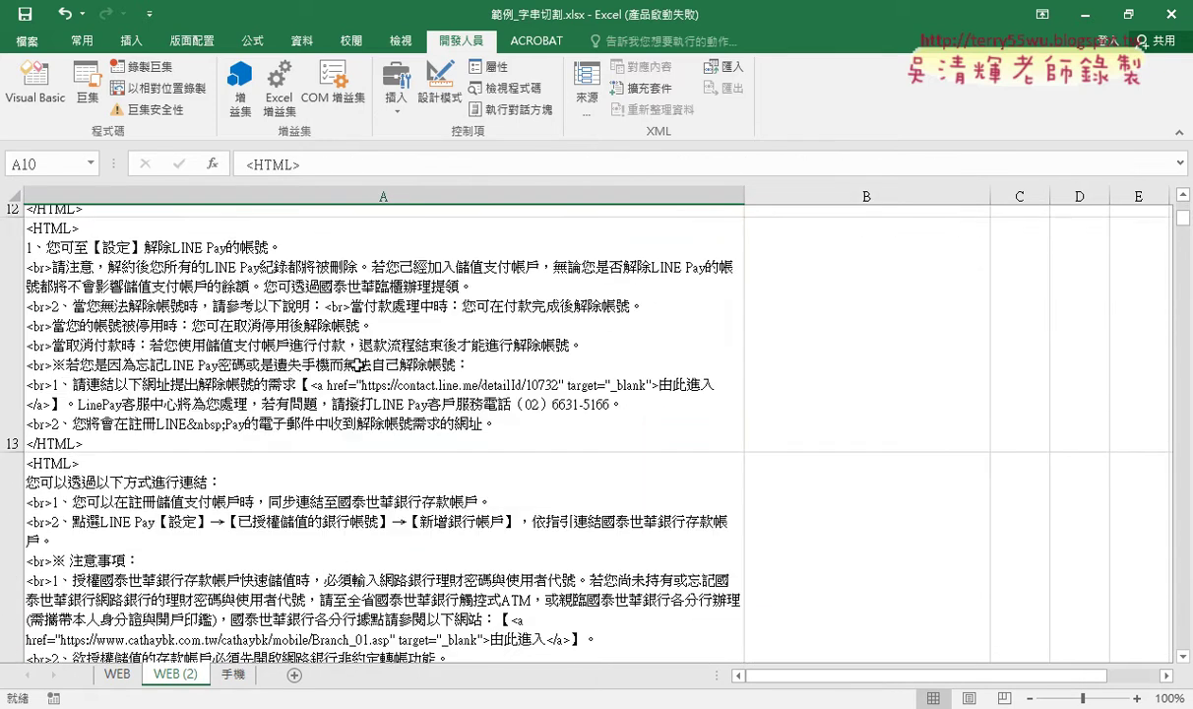
click(273, 335)
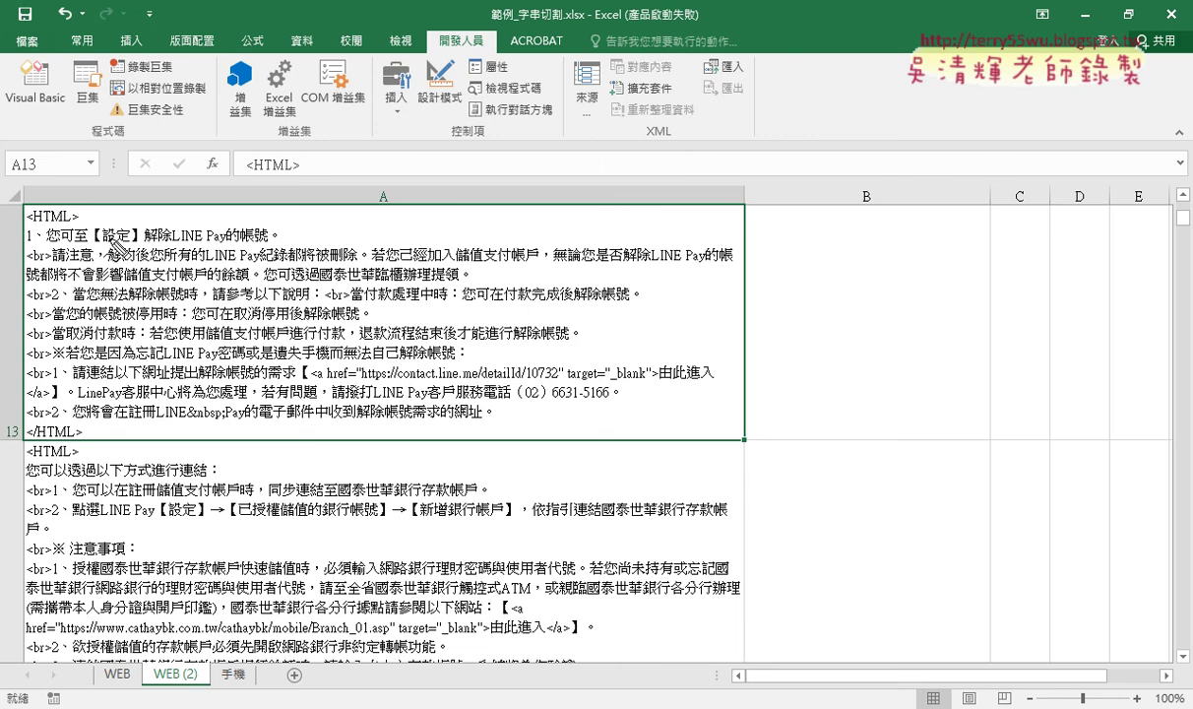
mouse_move(145, 248)
mouse_down()
mouse_move(74, 245)
mouse_move(143, 231)
mouse_move(142, 250)
mouse_up()
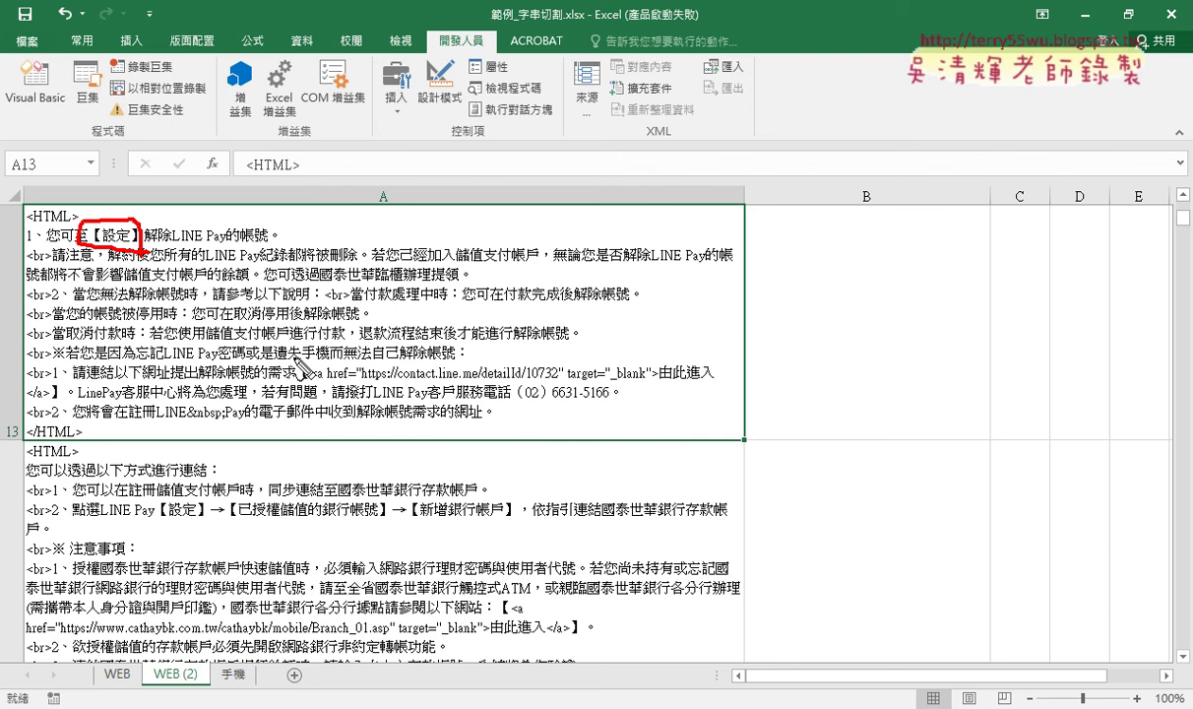
drag(294, 387, 701, 372)
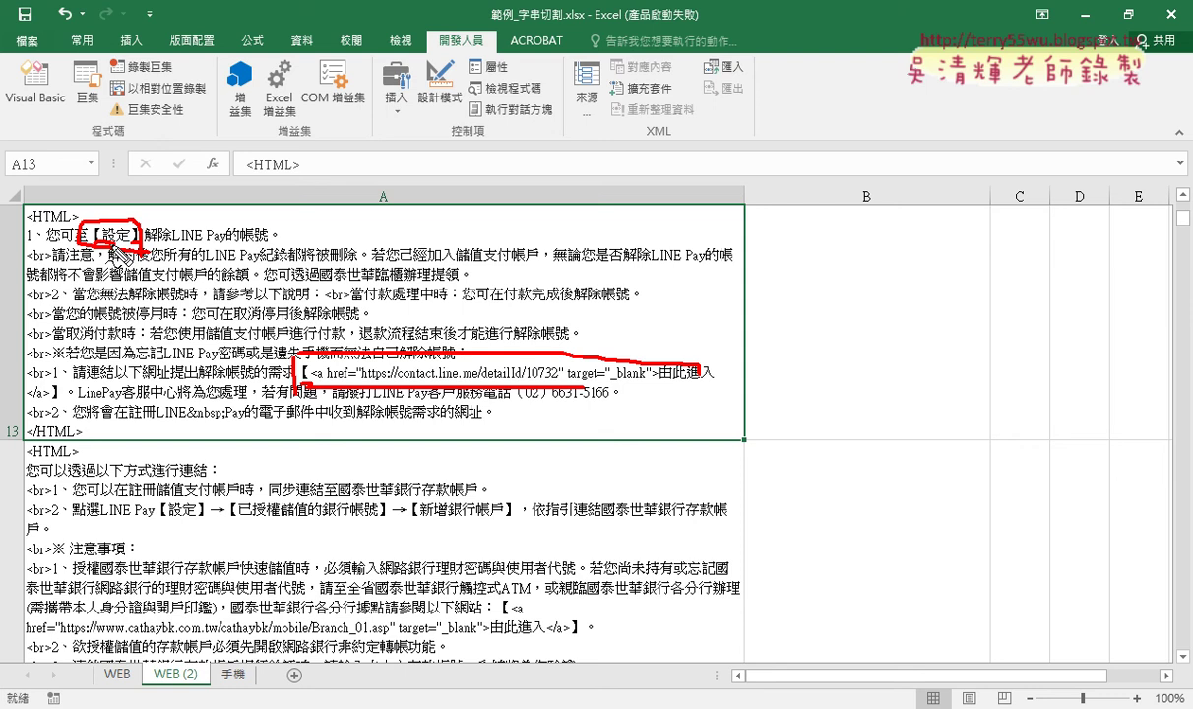
mouse_move(332, 264)
mouse_down()
mouse_move(307, 307)
mouse_move(366, 315)
mouse_up()
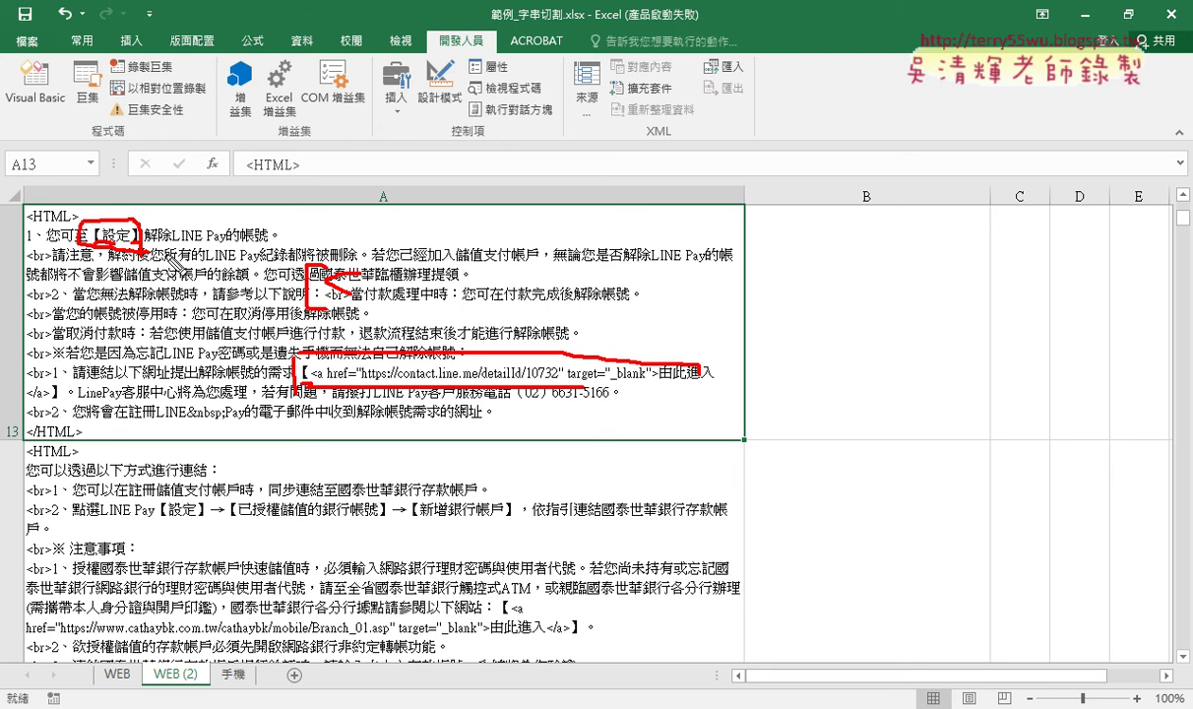
drag(139, 239, 254, 339)
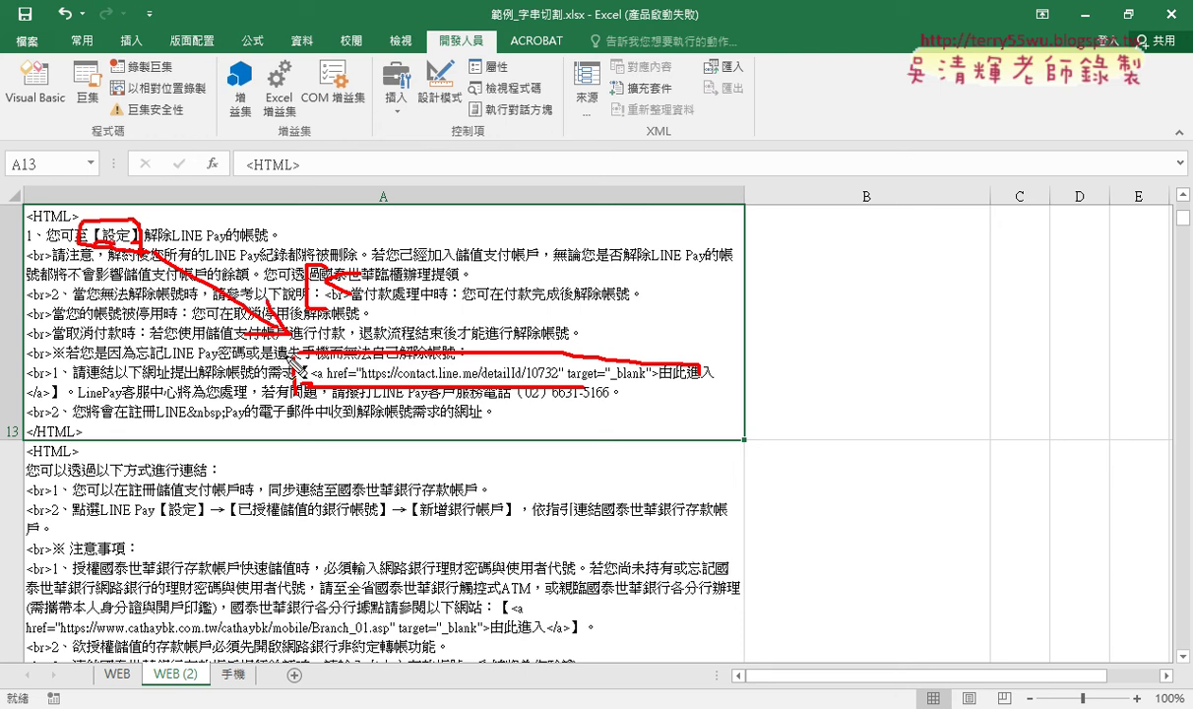
drag(292, 362, 295, 378)
key(Escape)
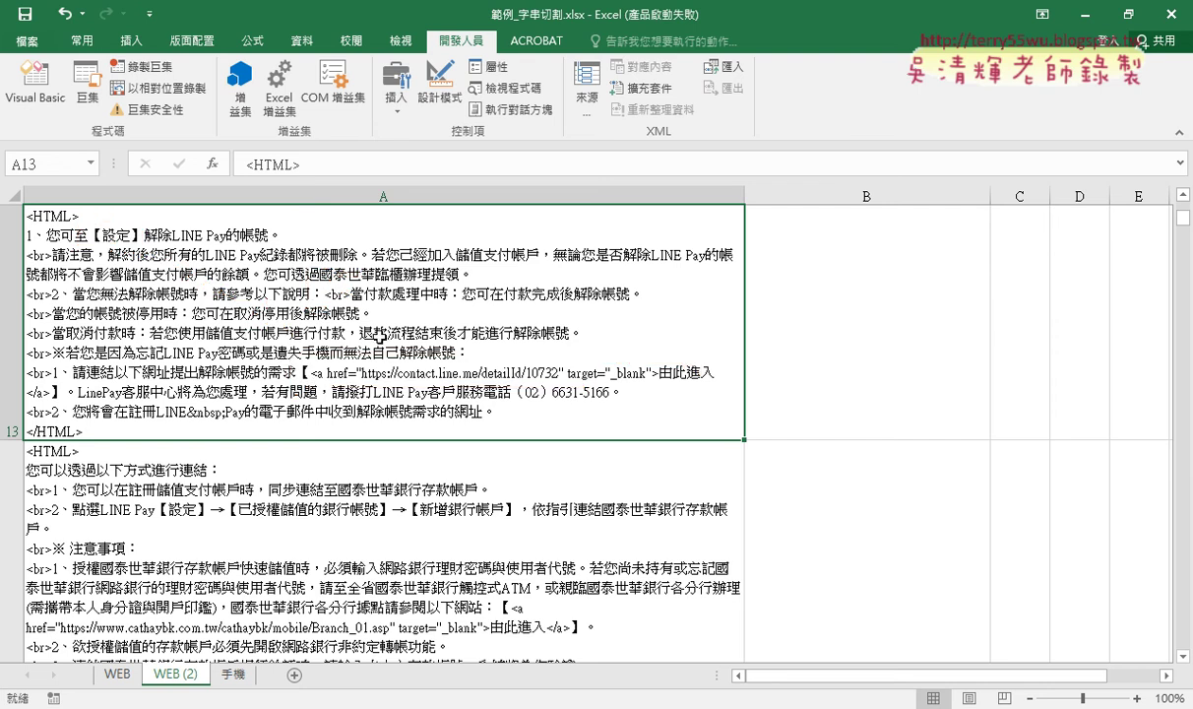
scroll(478, 315, up, 4)
Replace B2's IF formula with only its MID/FIND extraction between 【 and 】
click(795, 315)
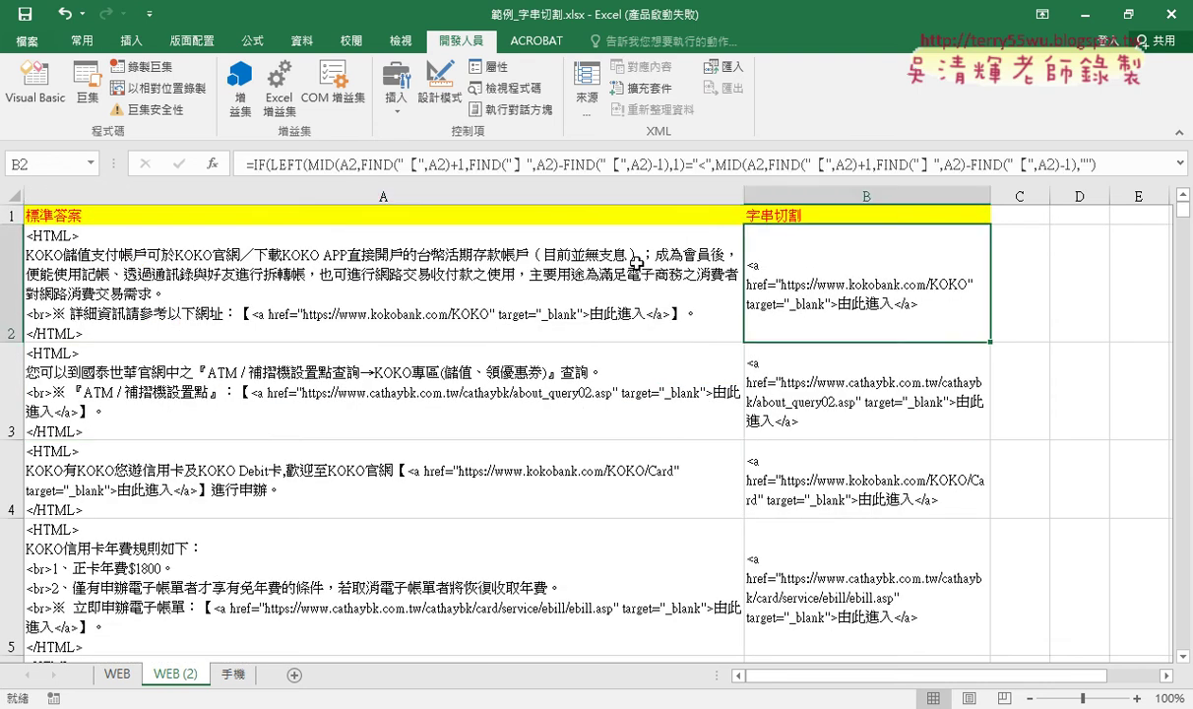
drag(308, 165, 673, 165)
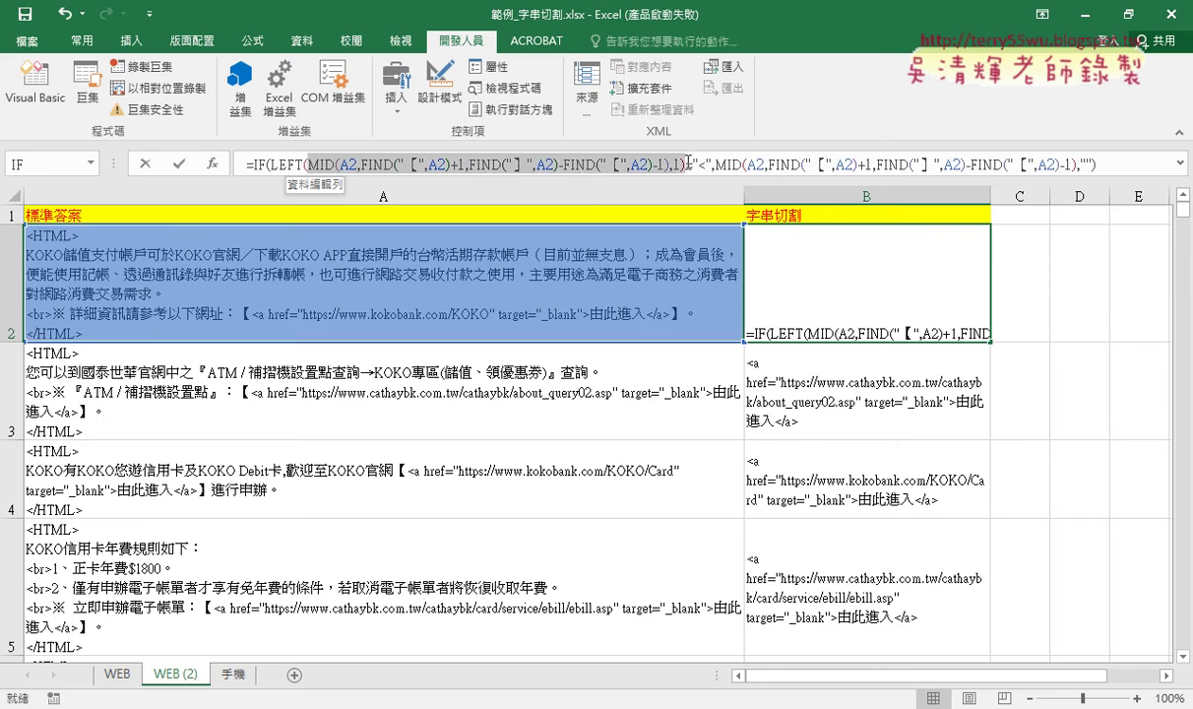
right_click(755, 169)
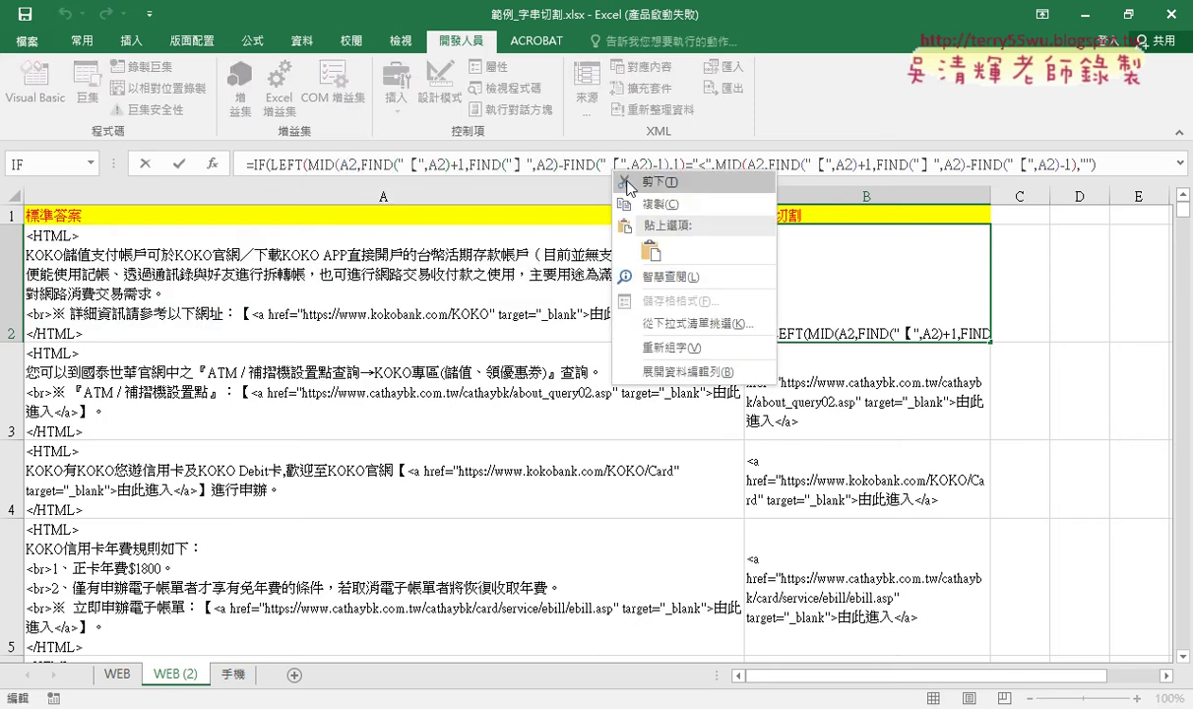
click(792, 178)
triple_click(456, 147)
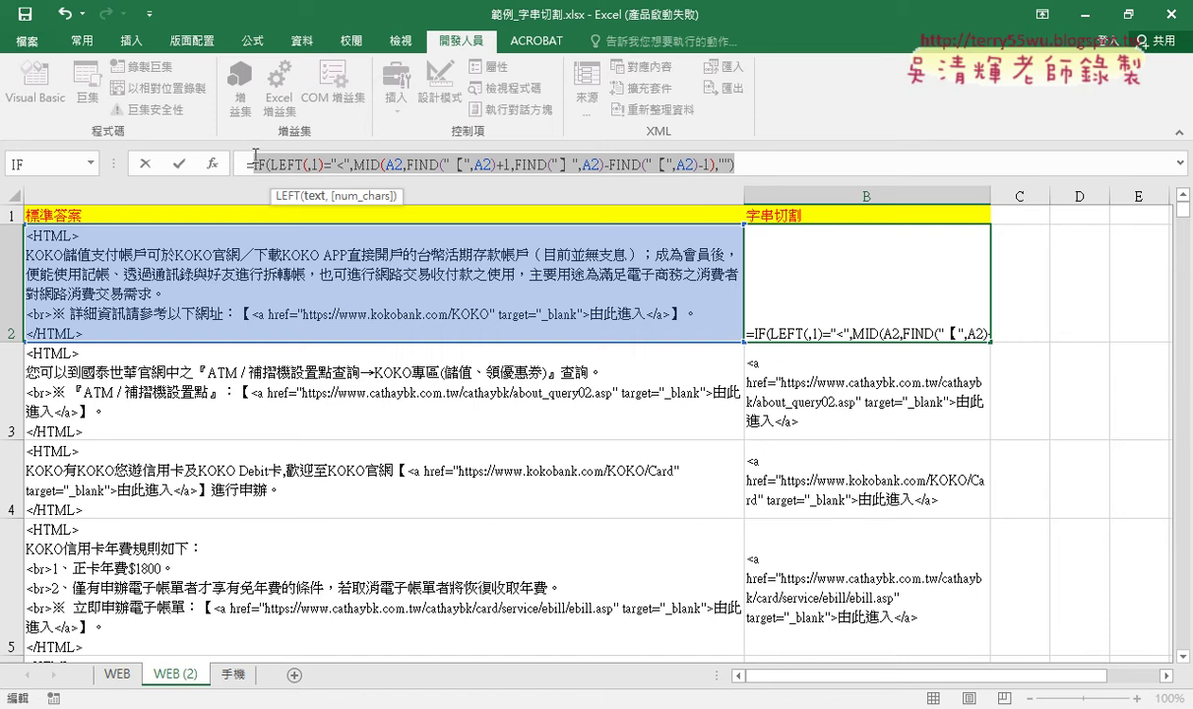
right_click(317, 164)
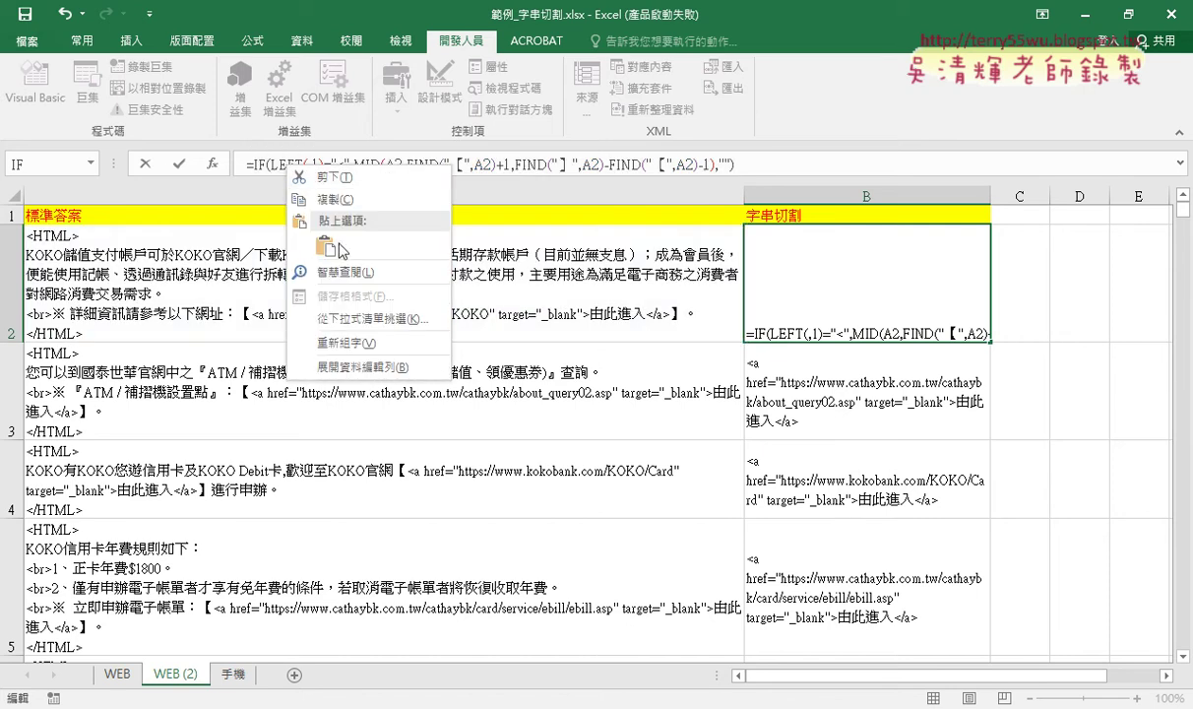
click(316, 241)
click(177, 162)
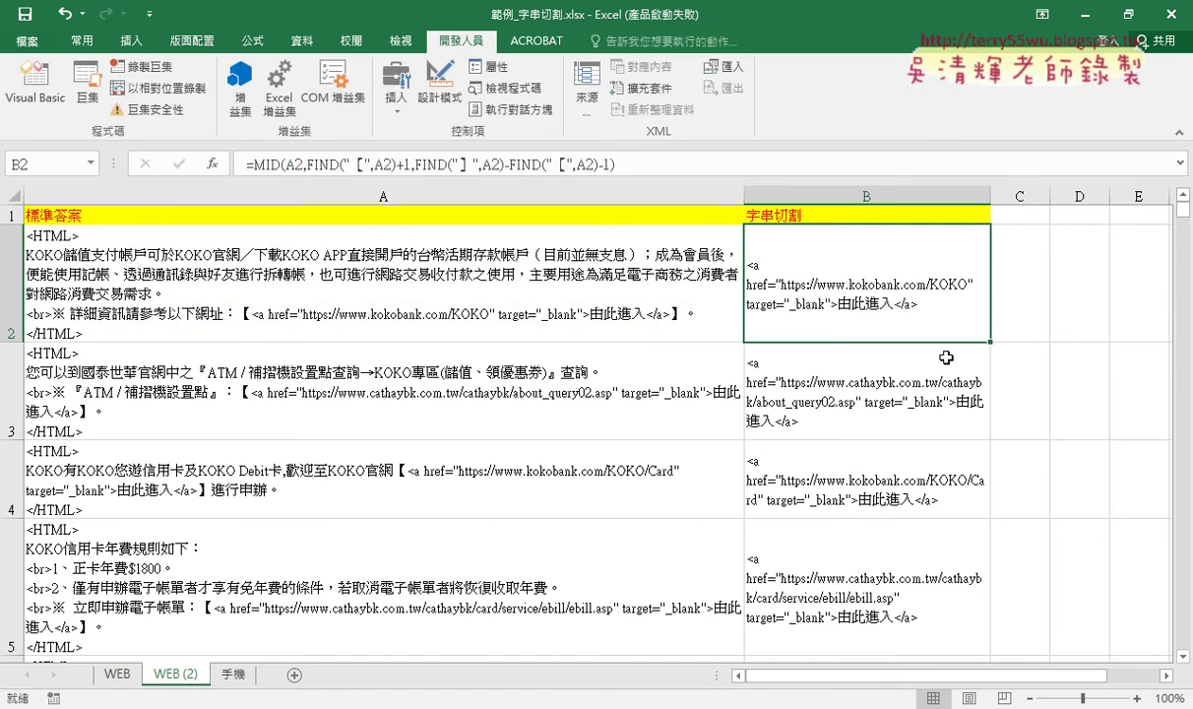
Fill the simplified formula down column B and select A2's HTML text
double_click(990, 343)
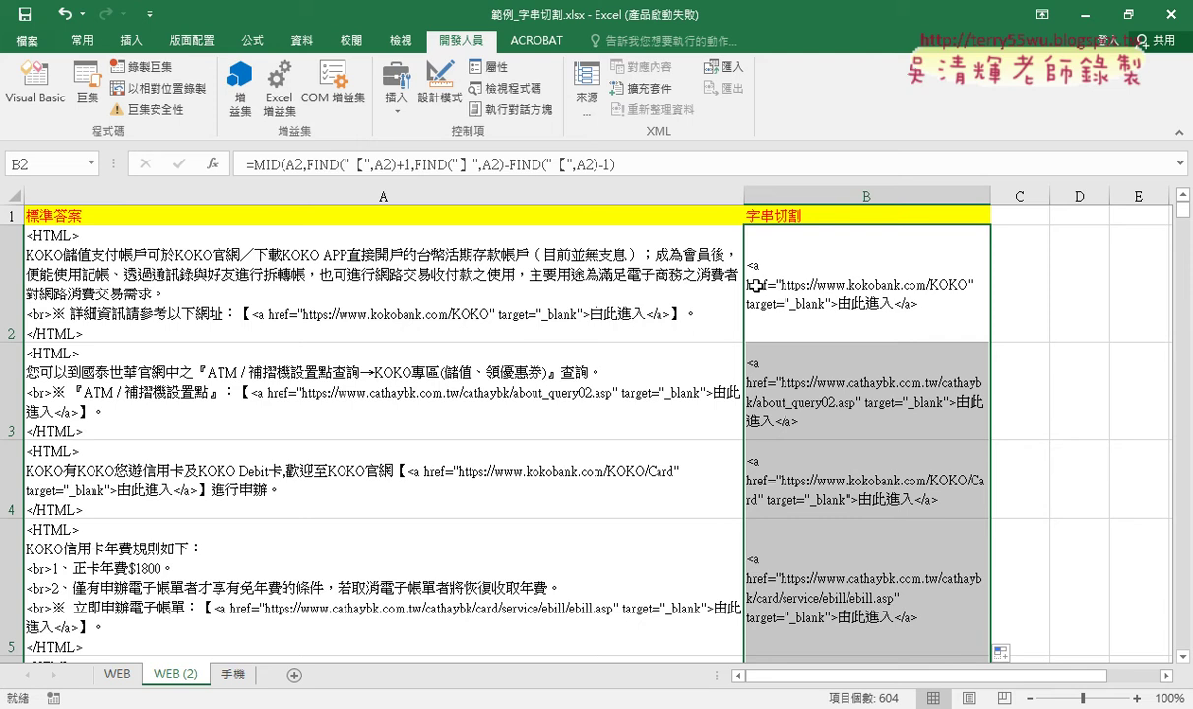
click(492, 262)
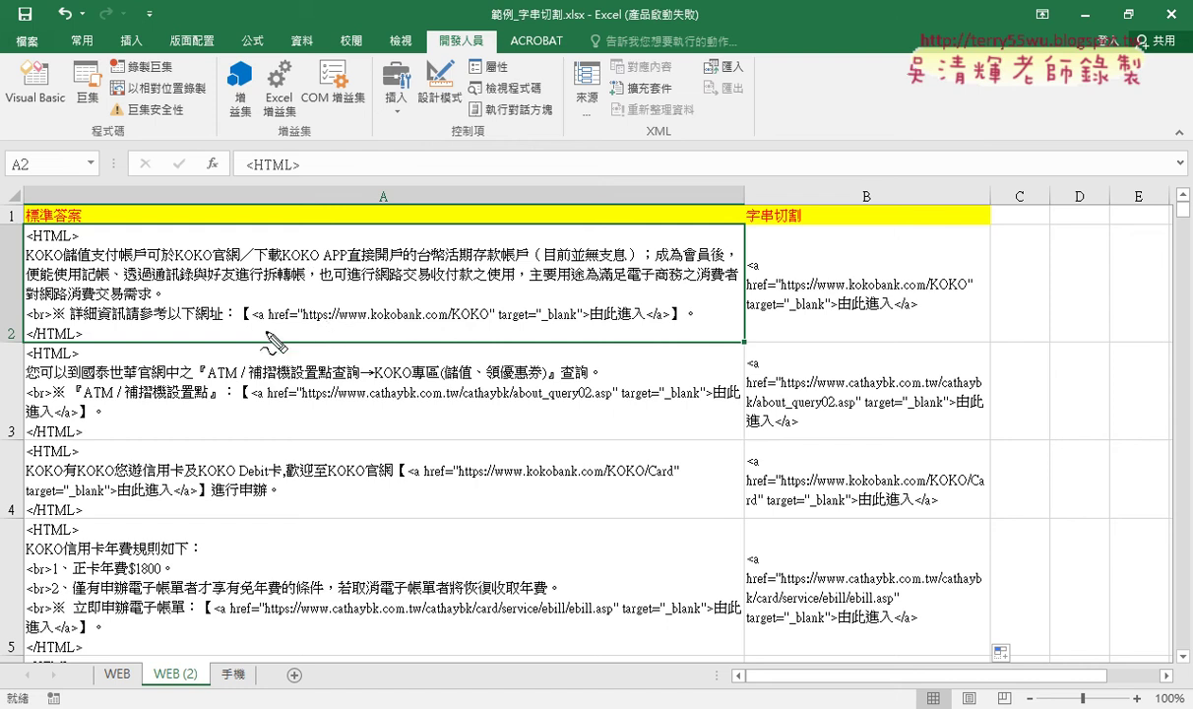
drag(237, 331, 252, 331)
drag(664, 331, 683, 331)
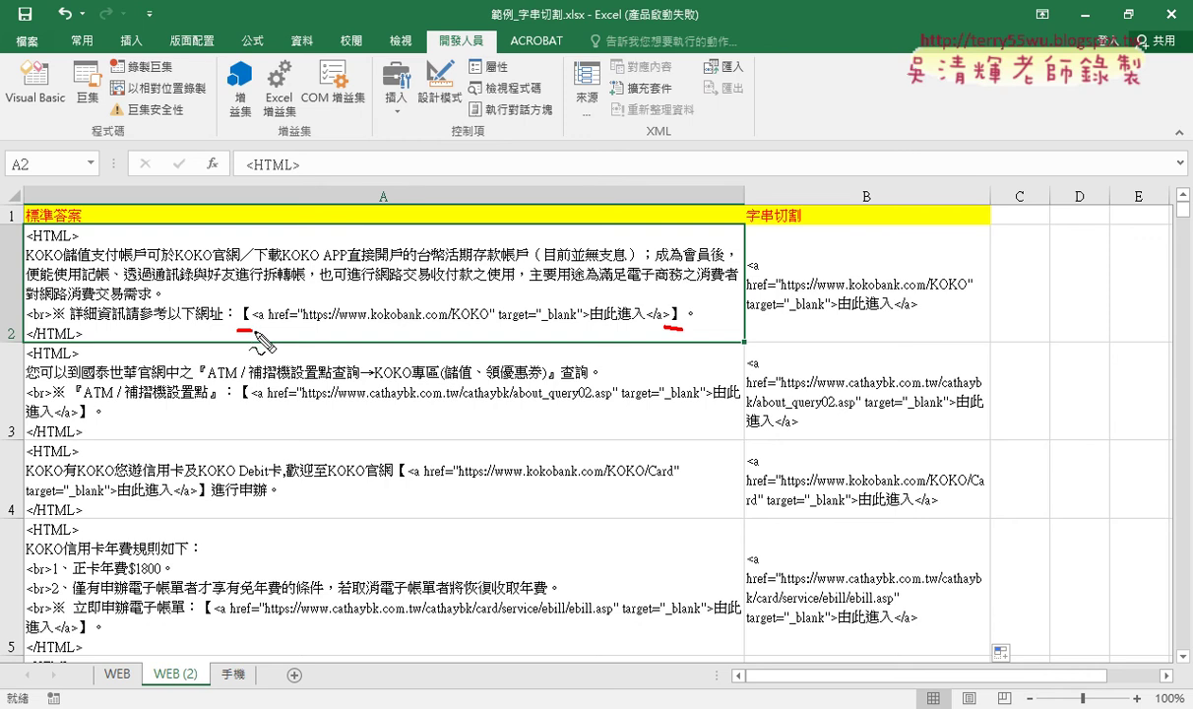
drag(262, 331, 238, 332)
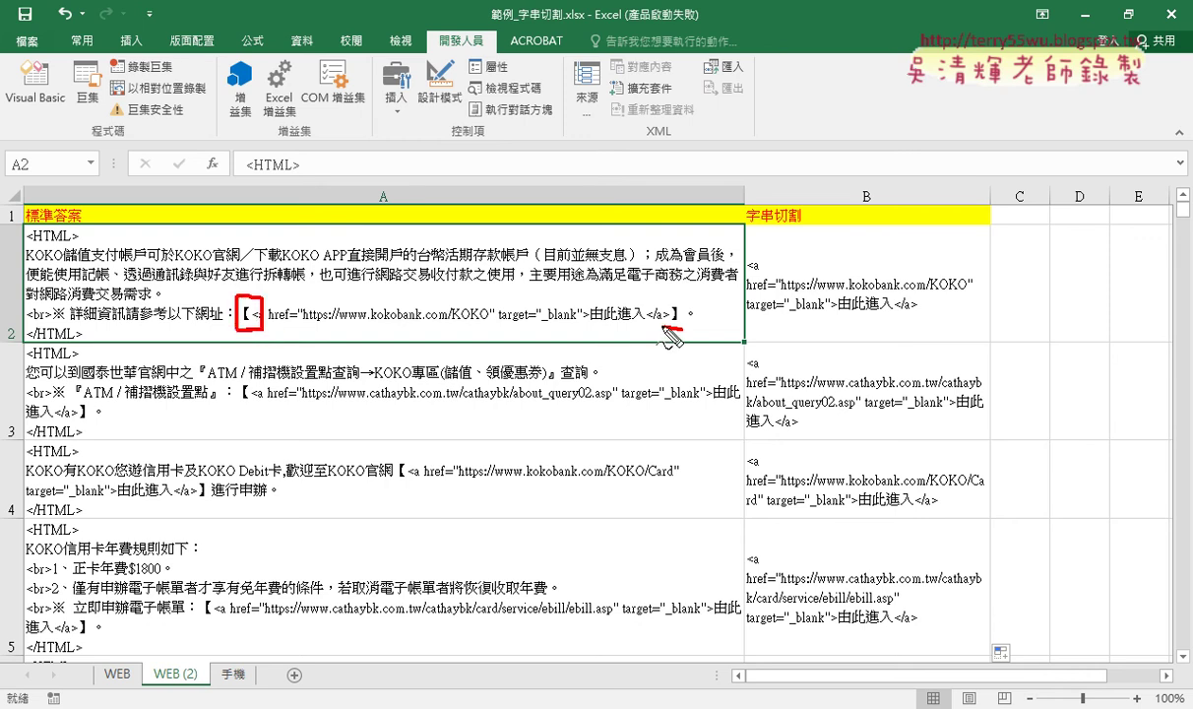
drag(660, 296, 684, 328)
key(Escape)
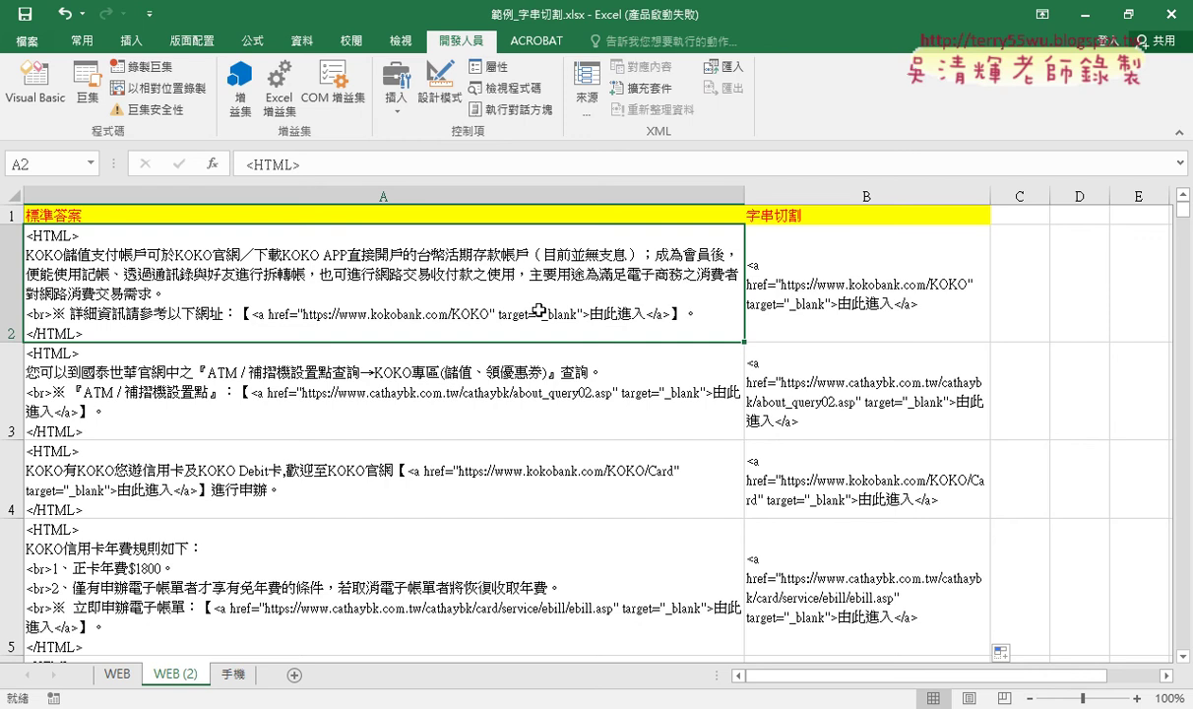
Change B2's first FIND to search for "【<" instead of "【"
click(808, 314)
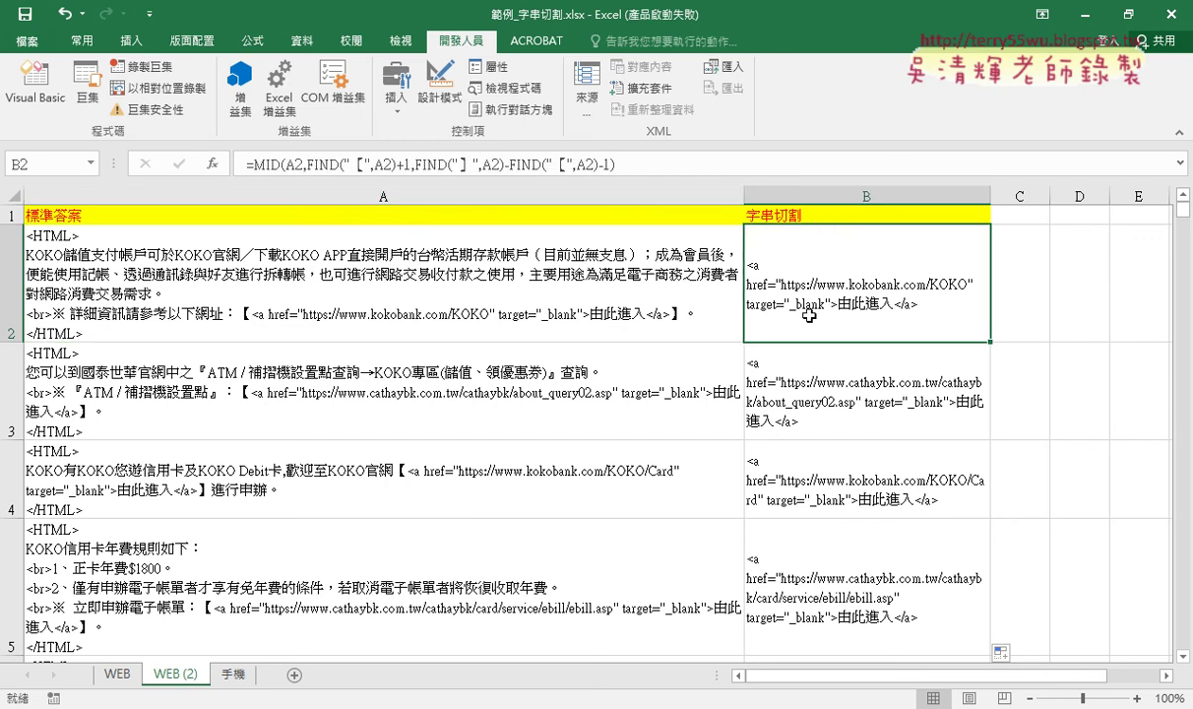
click(363, 164)
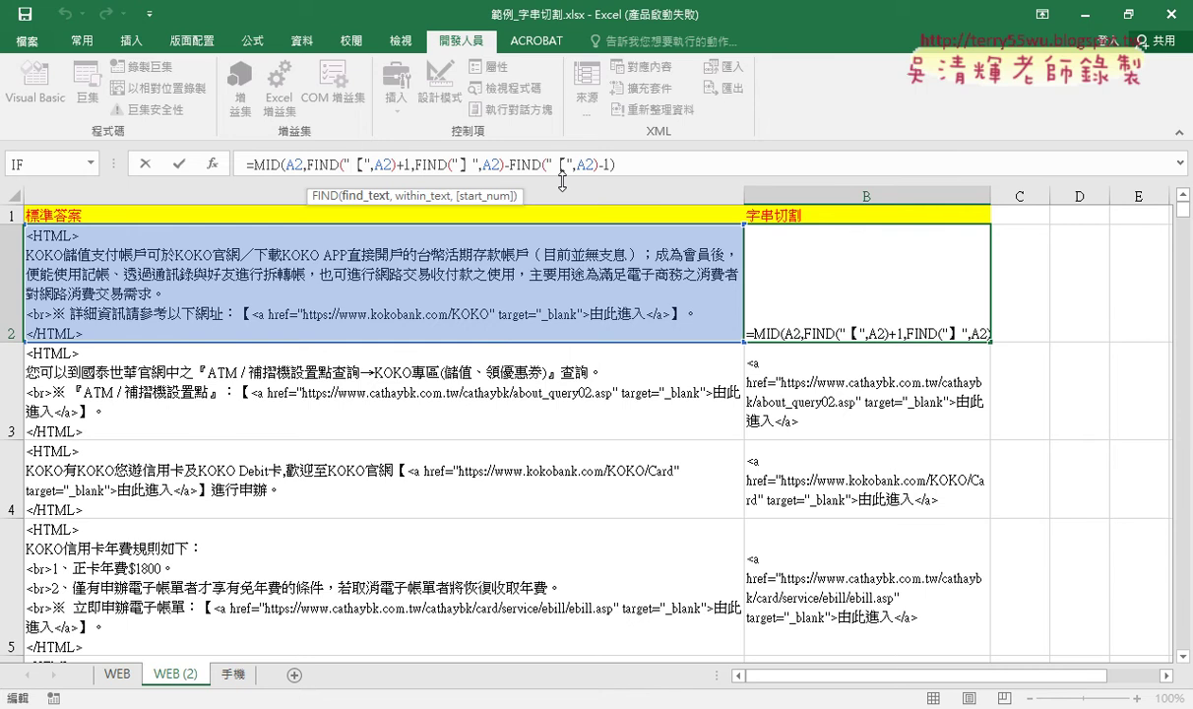
text(<)
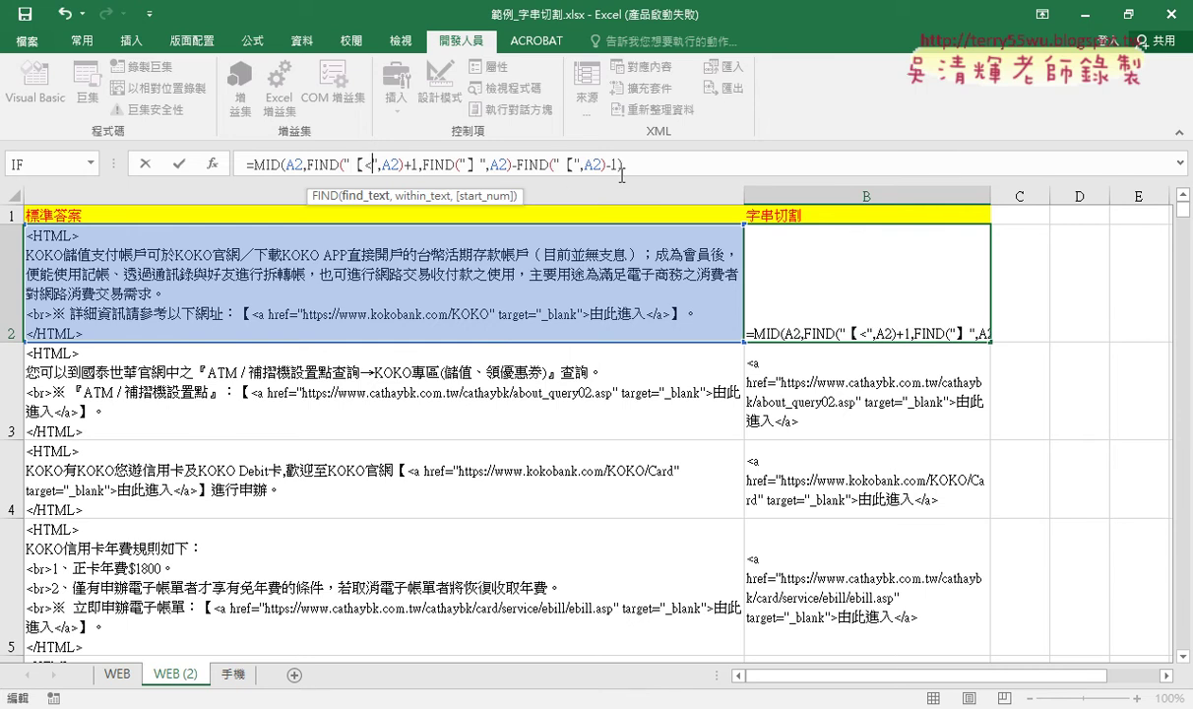
click(176, 164)
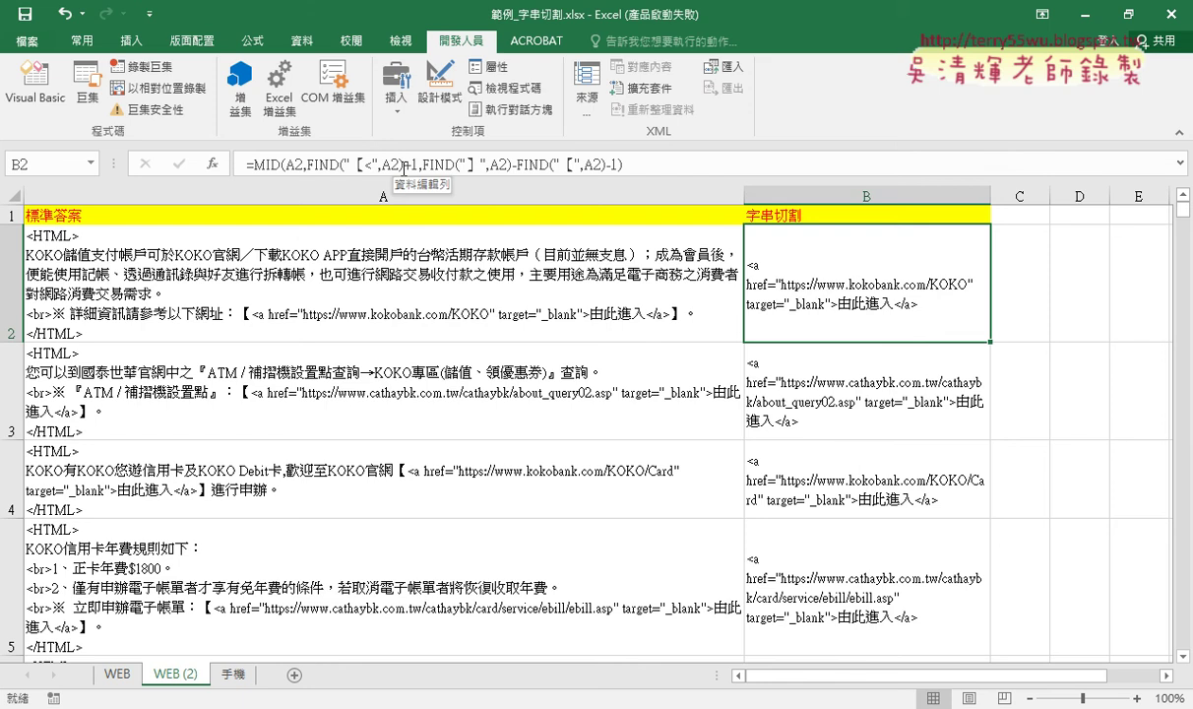
Make the second FIND search for ">】" and delete the trailing -1
click(575, 164)
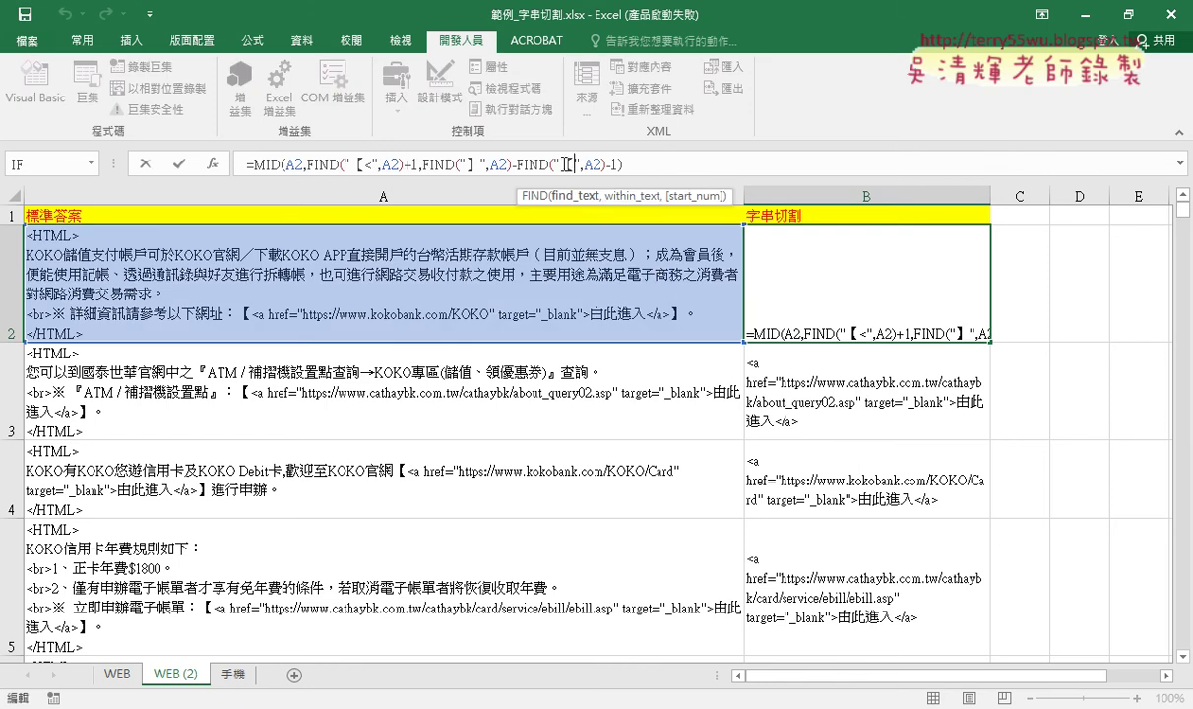
double_click(470, 164)
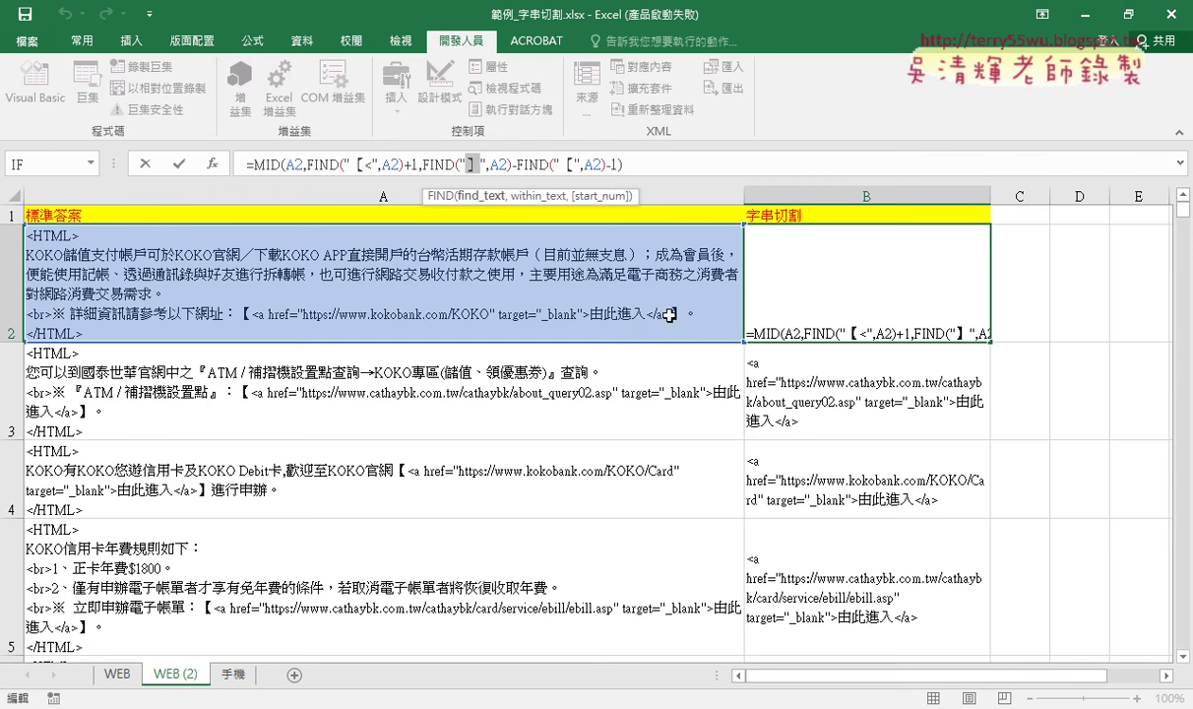
click(469, 166)
text(>)
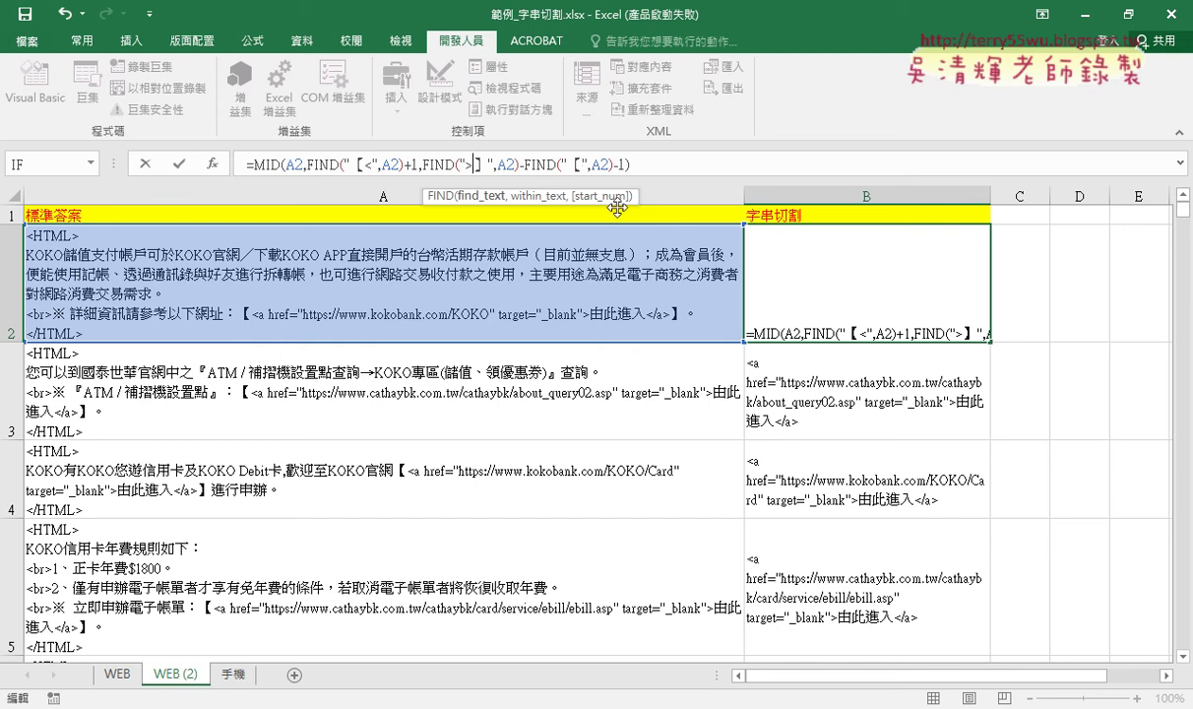
click(622, 165)
click(624, 165)
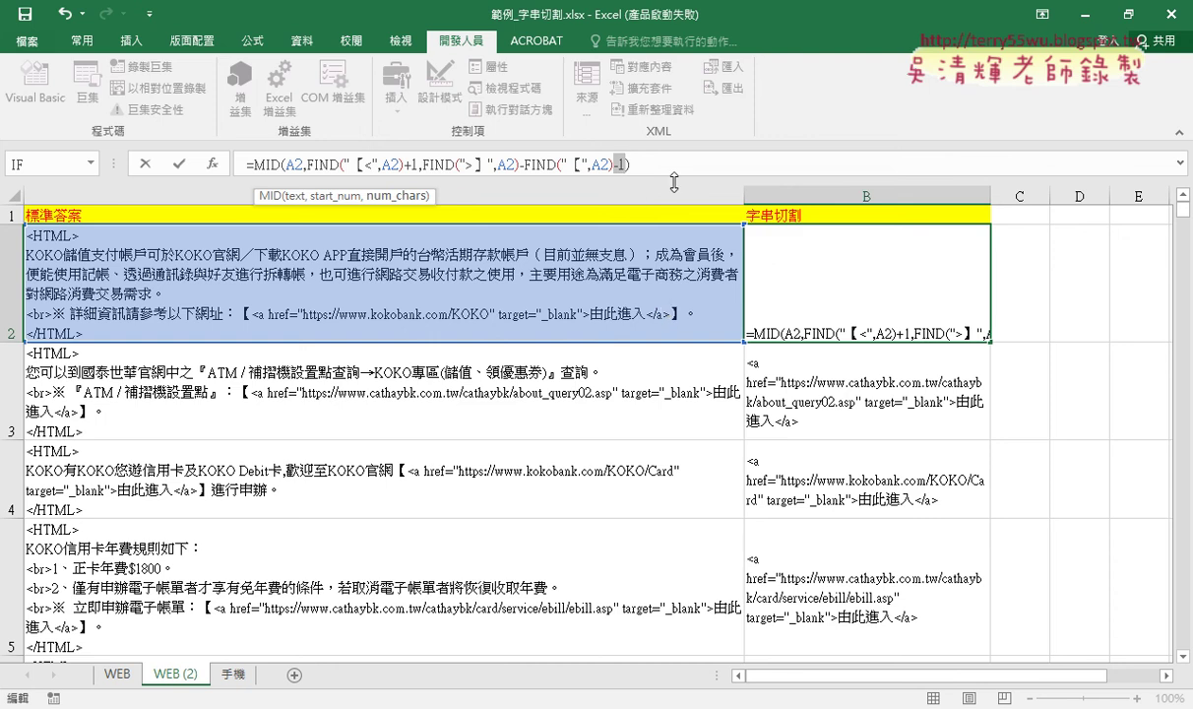
key(BackSpace)
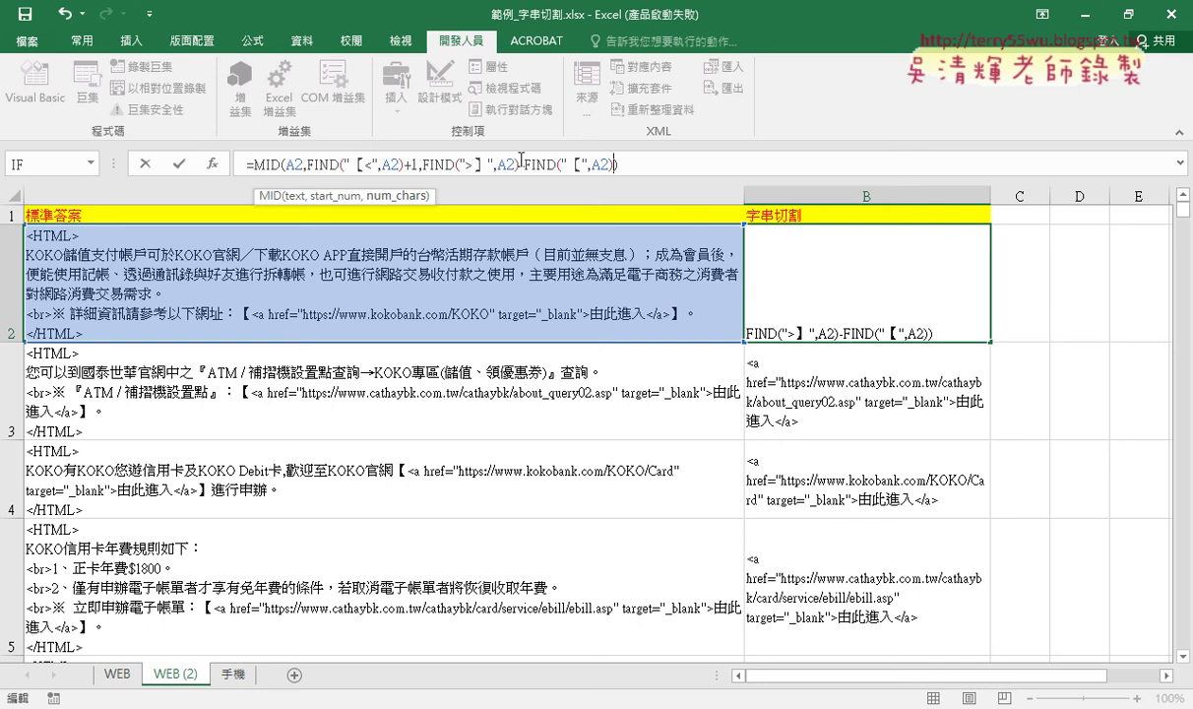
click(180, 164)
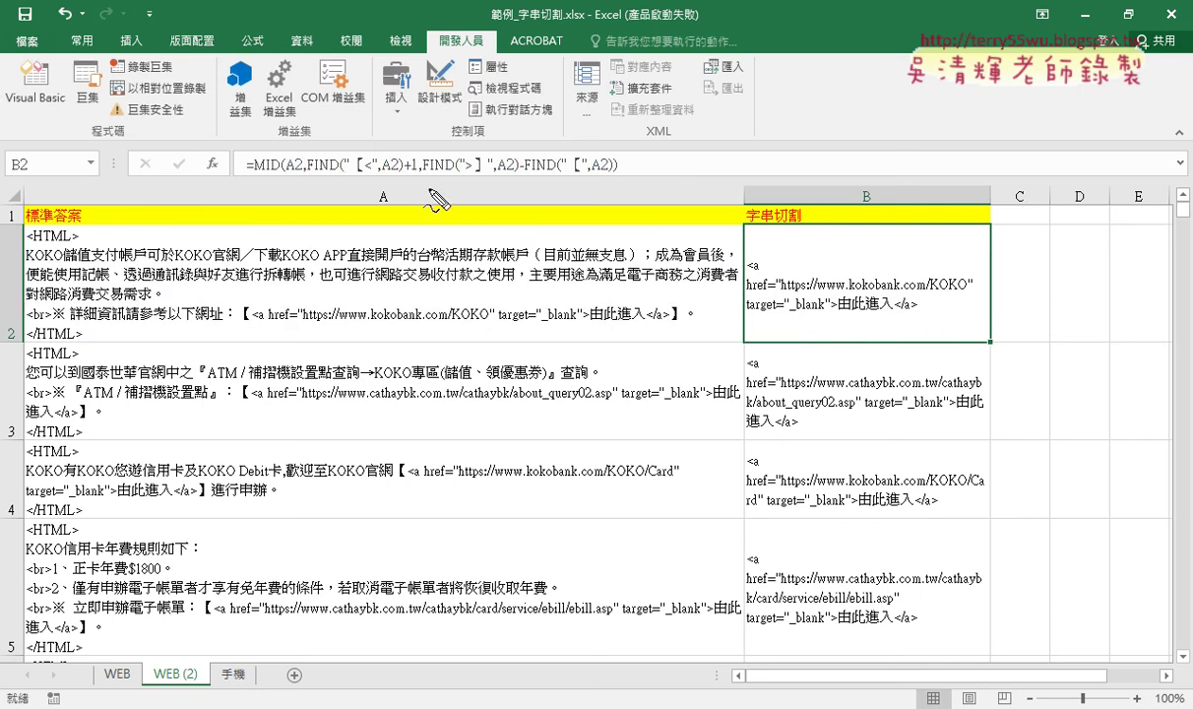
drag(373, 174, 356, 174)
mouse_move(358, 174)
mouse_down()
mouse_move(358, 153)
mouse_move(369, 170)
mouse_up()
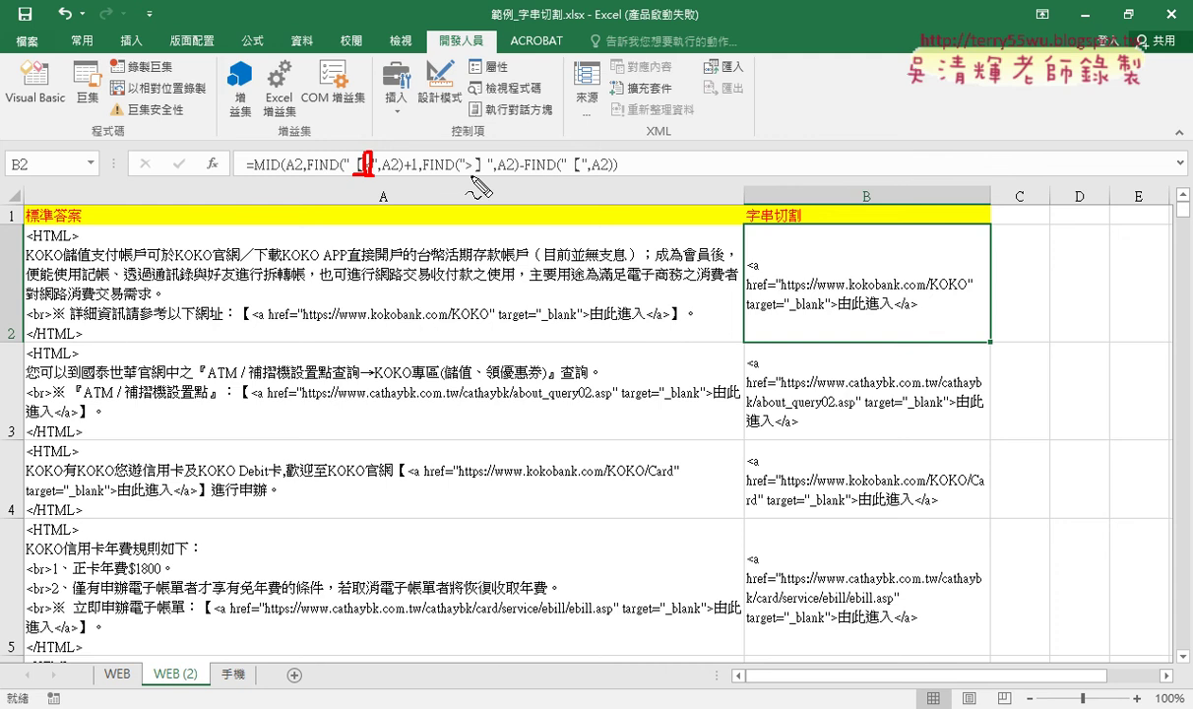
mouse_move(469, 175)
mouse_down()
mouse_move(484, 175)
mouse_move(478, 201)
mouse_up()
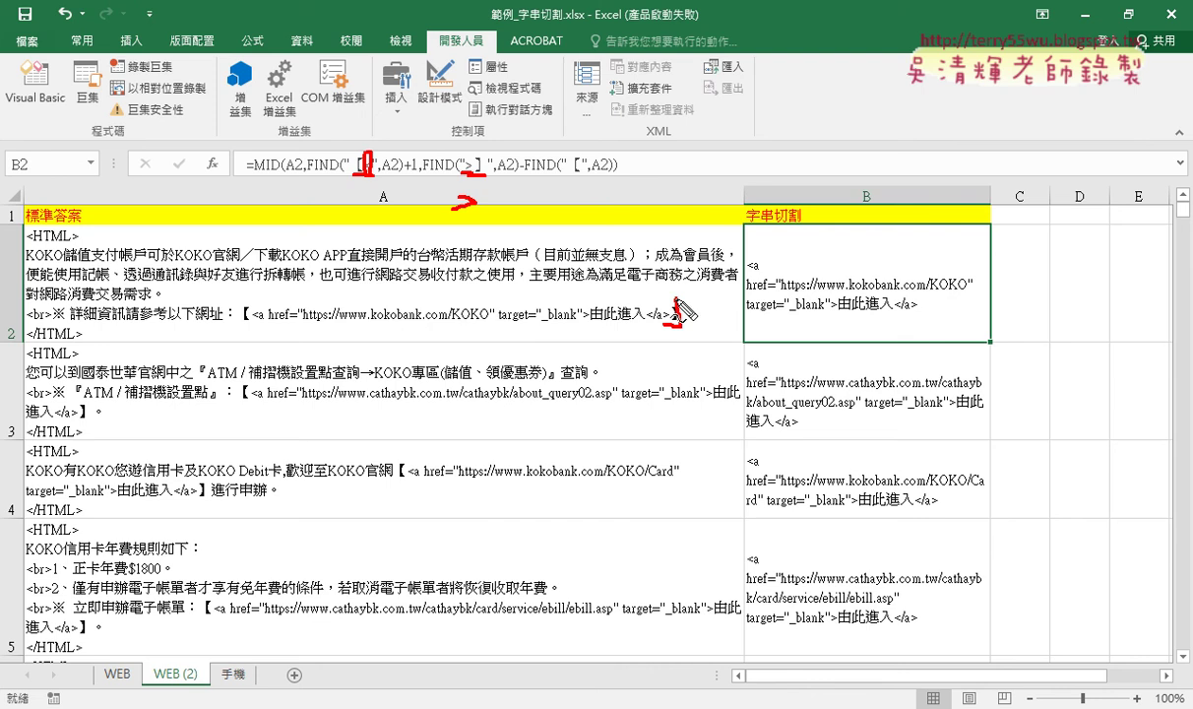
drag(667, 302, 668, 326)
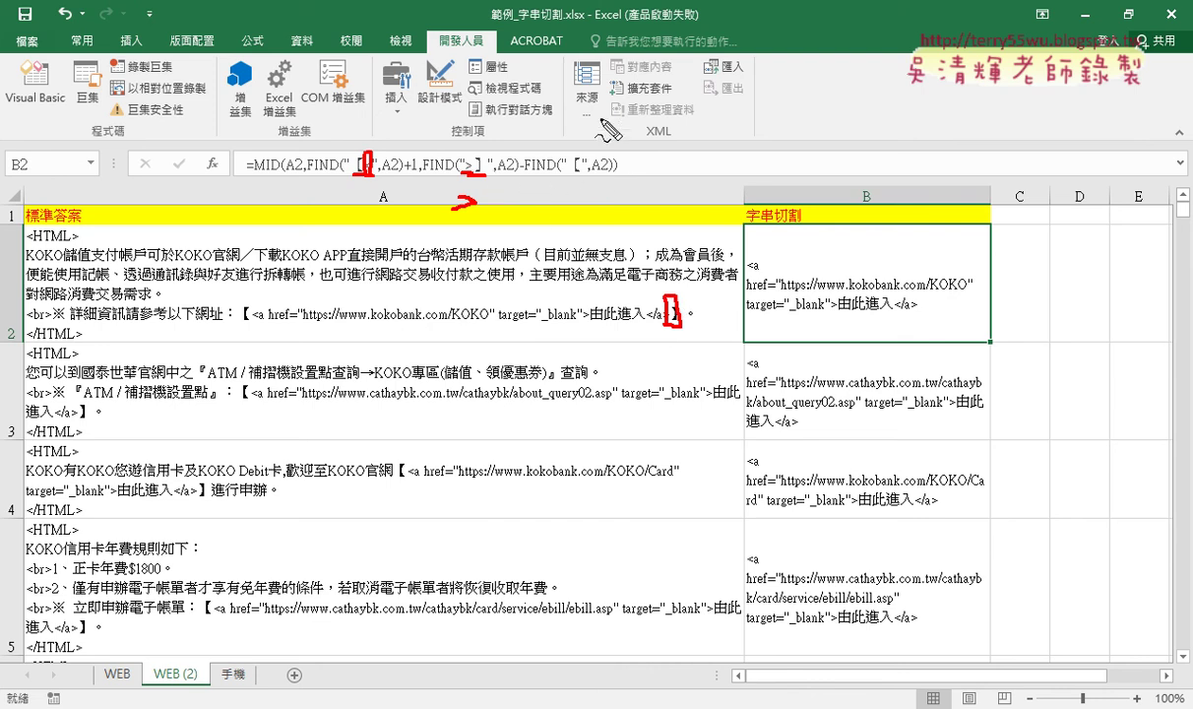
mouse_move(599, 119)
mouse_down()
mouse_move(618, 117)
mouse_move(627, 135)
mouse_move(595, 104)
mouse_up()
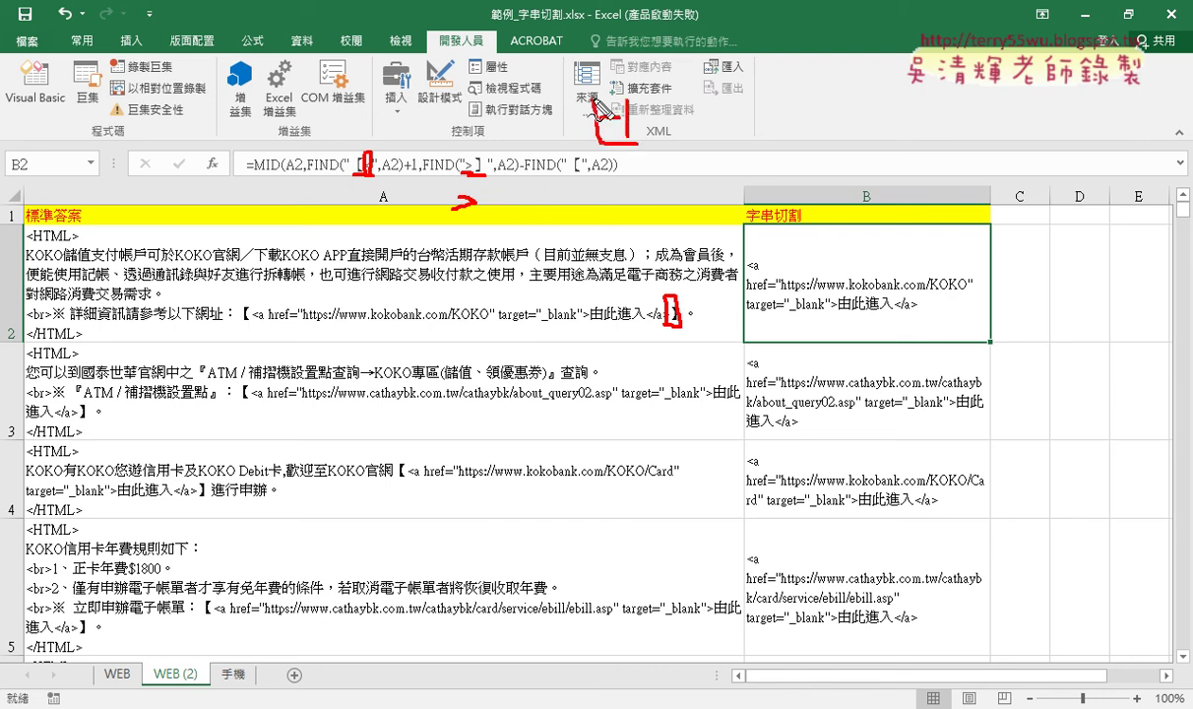
mouse_move(642, 51)
mouse_down()
mouse_move(615, 75)
mouse_move(640, 75)
mouse_up()
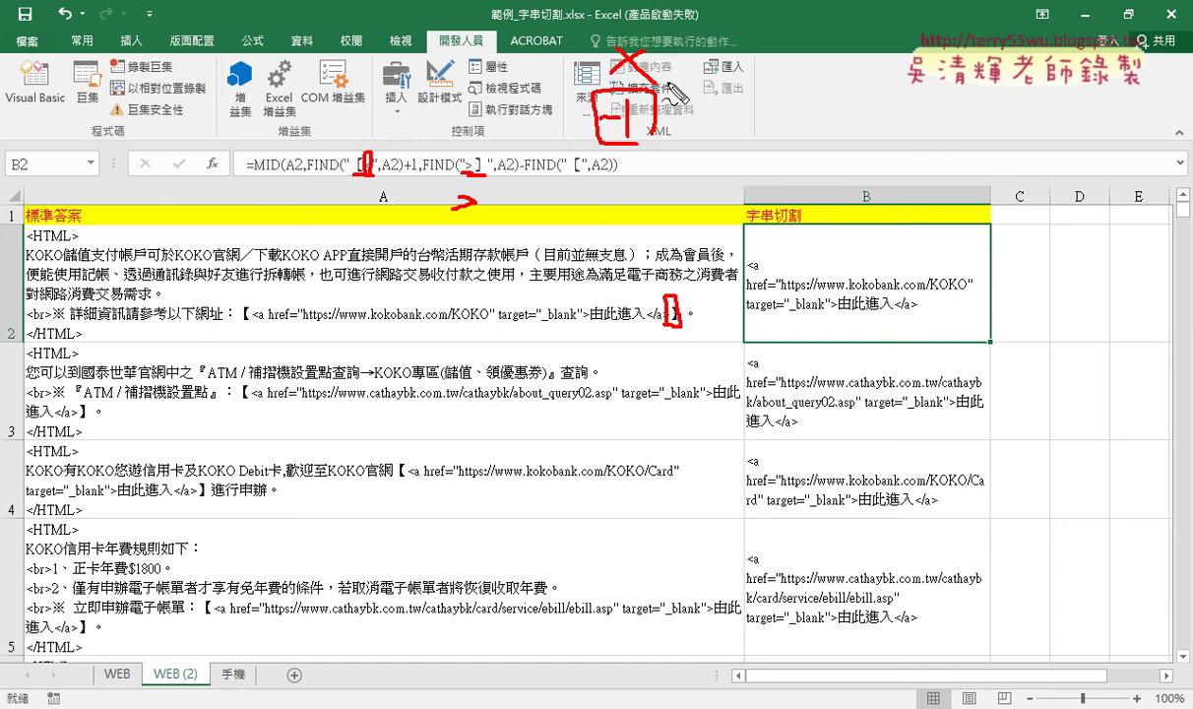
key(Escape)
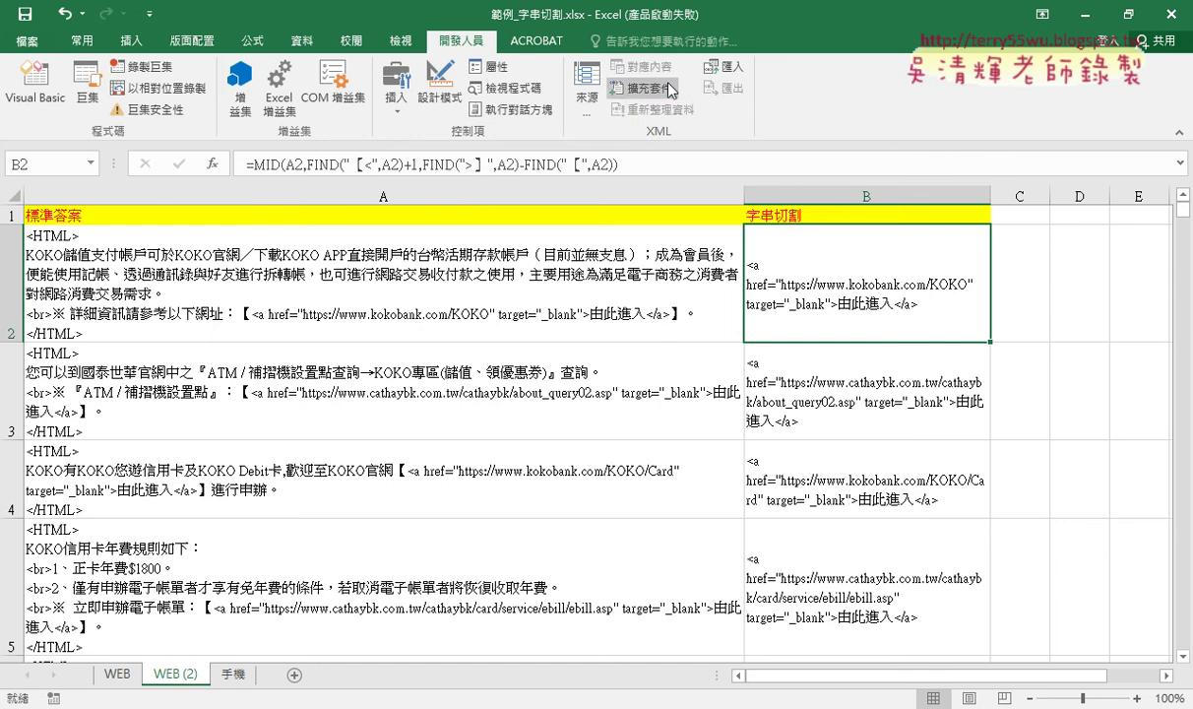
click(994, 343)
click(940, 325)
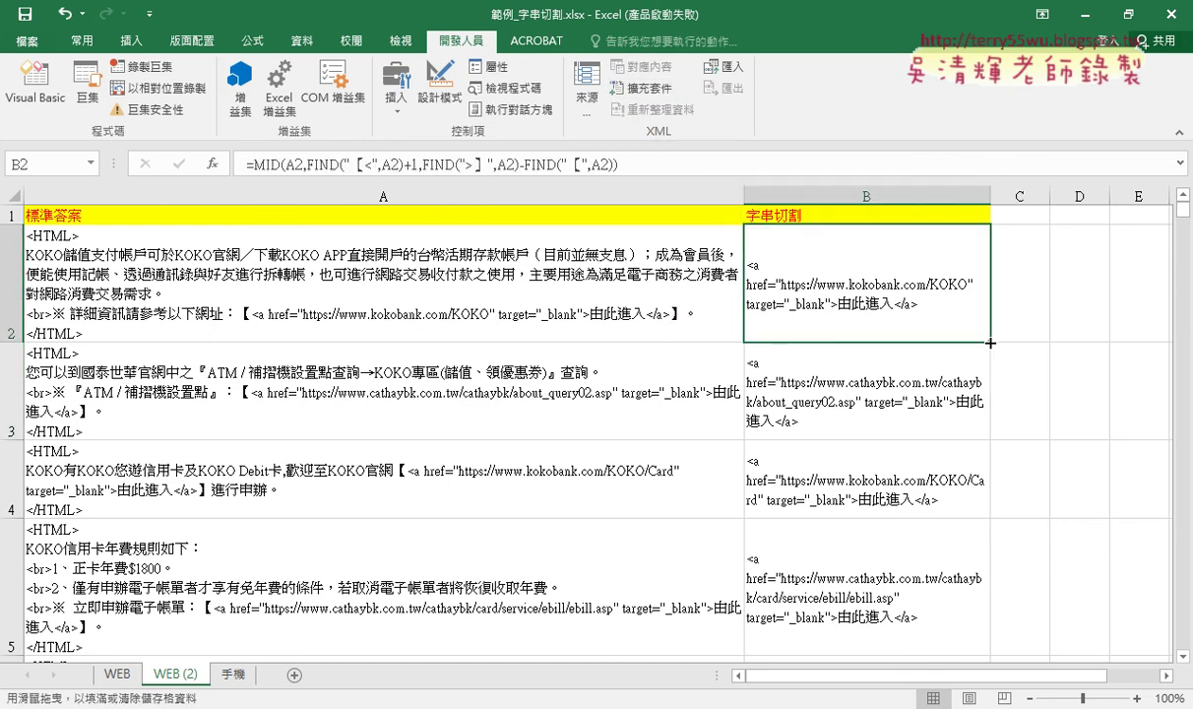
double_click(988, 340)
scroll(980, 334, down, 1)
scroll(974, 333, down, 1)
scroll(969, 331, down, 1)
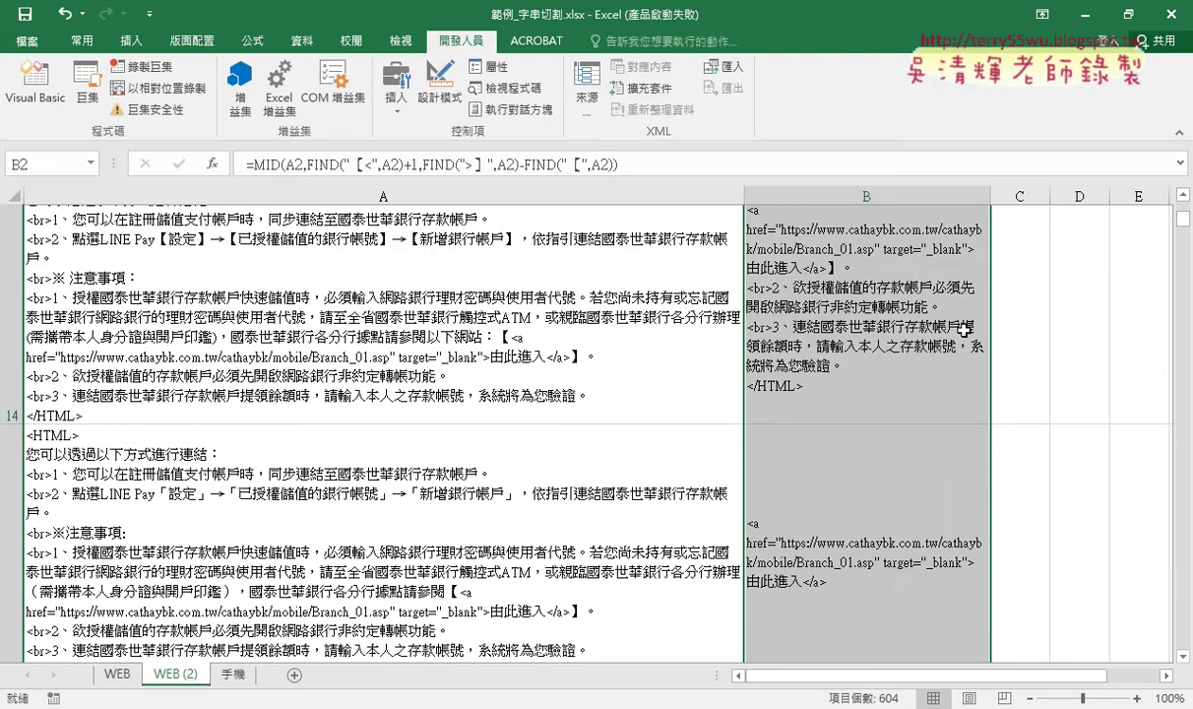
scroll(965, 330, down, 1)
scroll(945, 333, down, 2)
scroll(930, 334, down, 1)
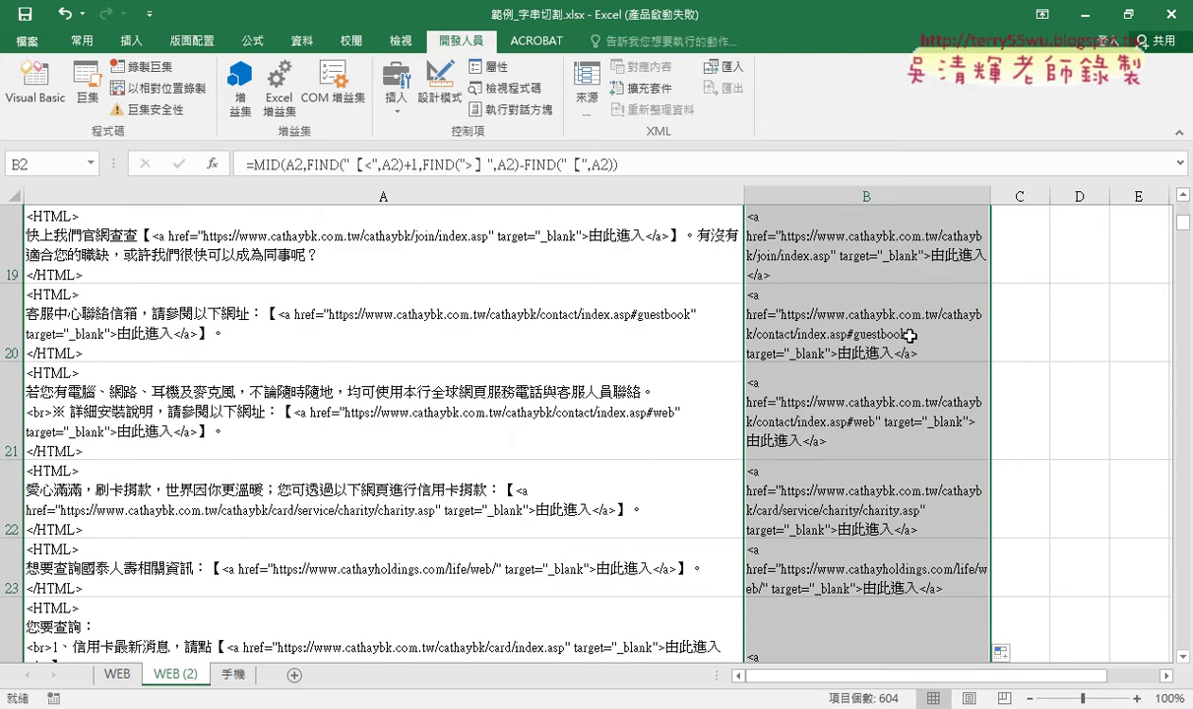
scroll(910, 336, down, 1)
scroll(910, 335, down, 2)
scroll(910, 336, down, 1)
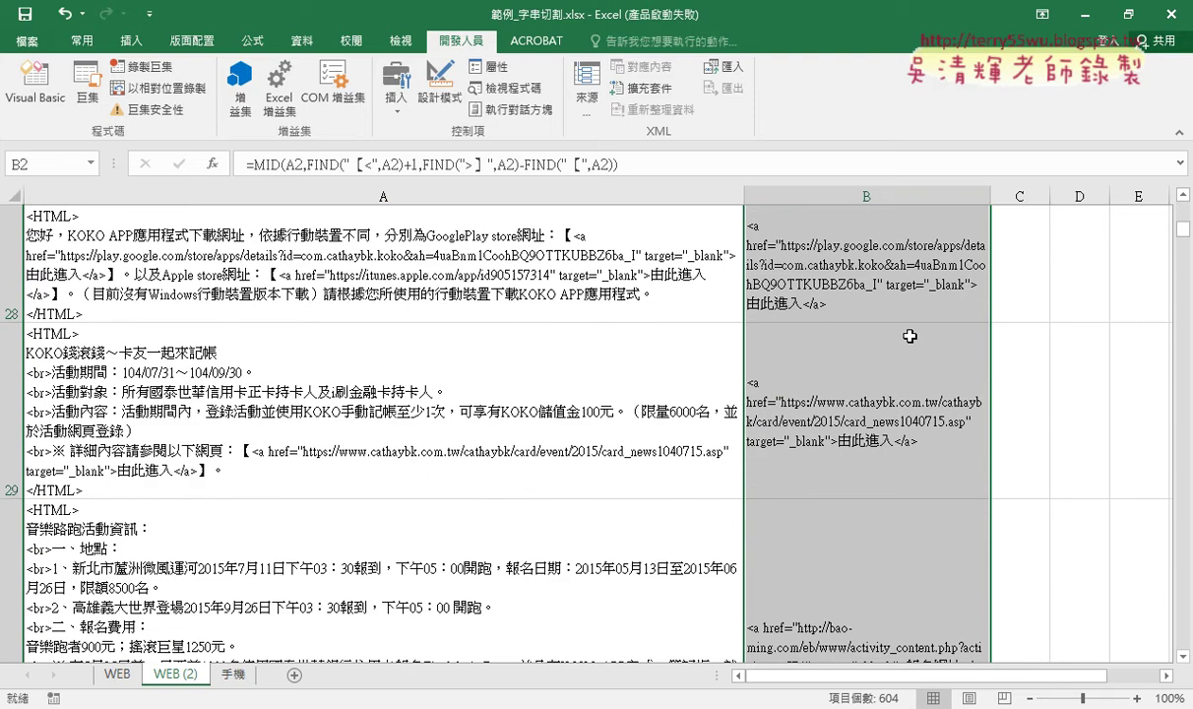
scroll(910, 336, down, 1)
scroll(909, 336, down, 1)
scroll(910, 336, down, 1)
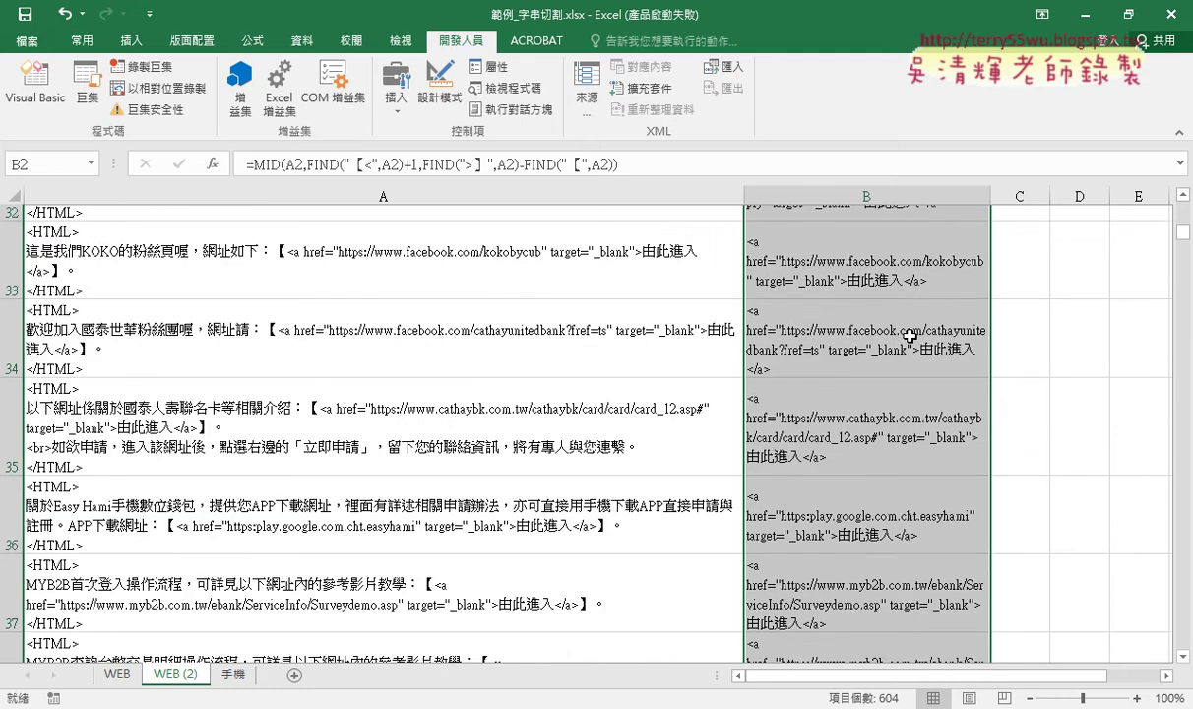
scroll(910, 336, down, 2)
scroll(909, 336, down, 2)
scroll(910, 336, down, 1)
scroll(910, 336, down, 1)
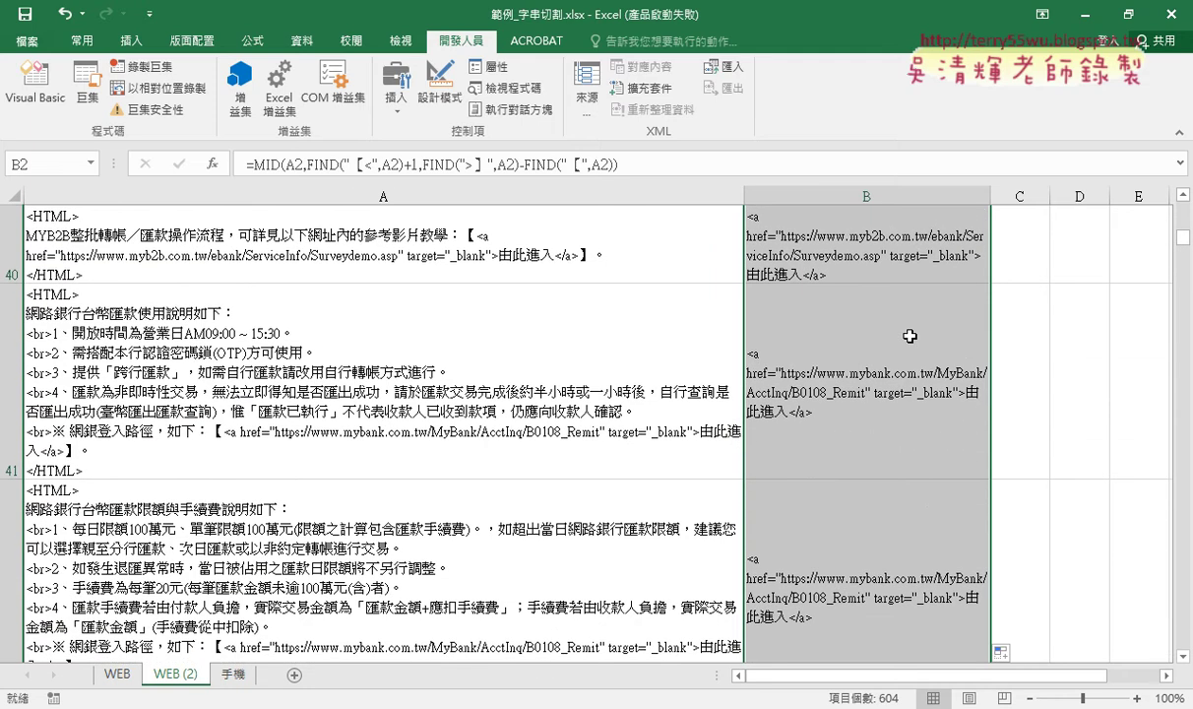
scroll(910, 336, down, 1)
scroll(909, 336, down, 2)
scroll(910, 336, down, 1)
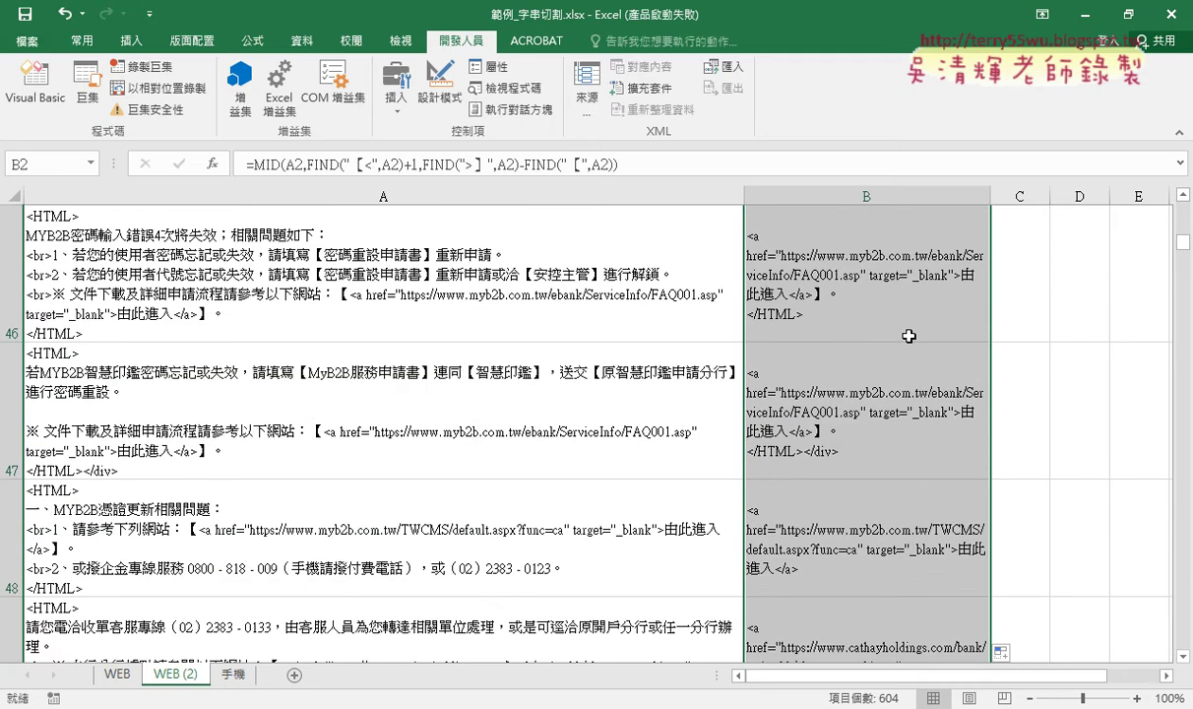
scroll(910, 336, down, 2)
scroll(907, 335, down, 1)
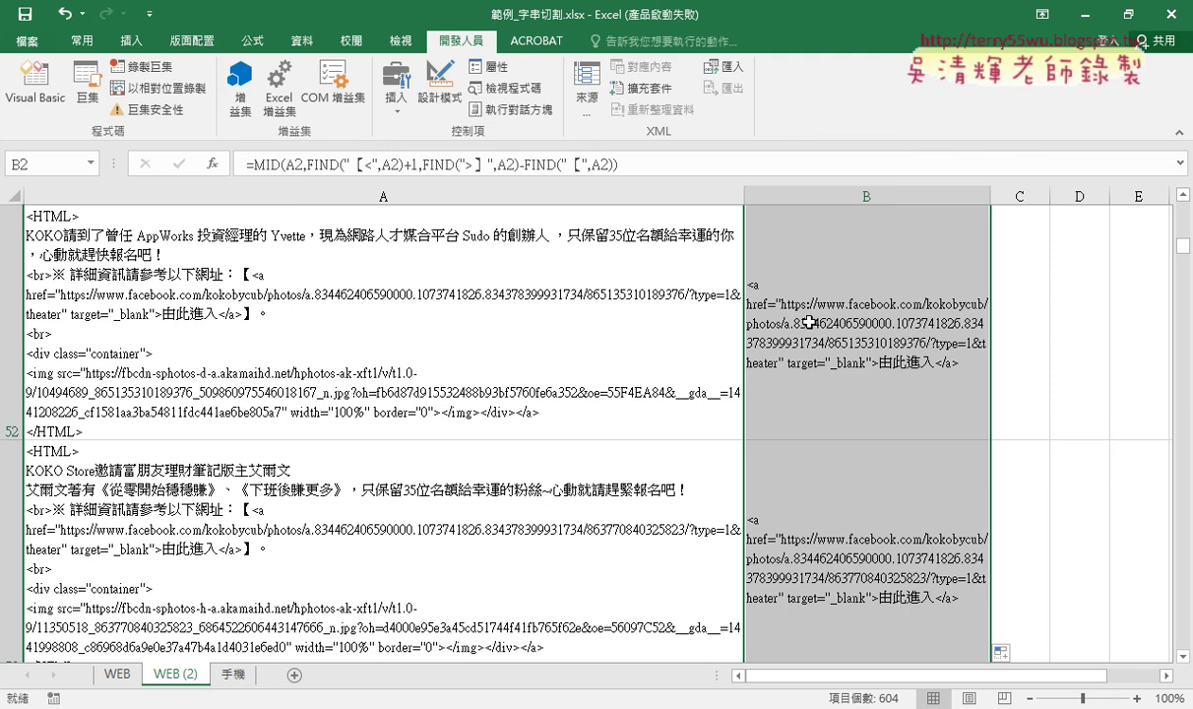
scroll(809, 322, down, 1)
scroll(809, 322, down, 1)
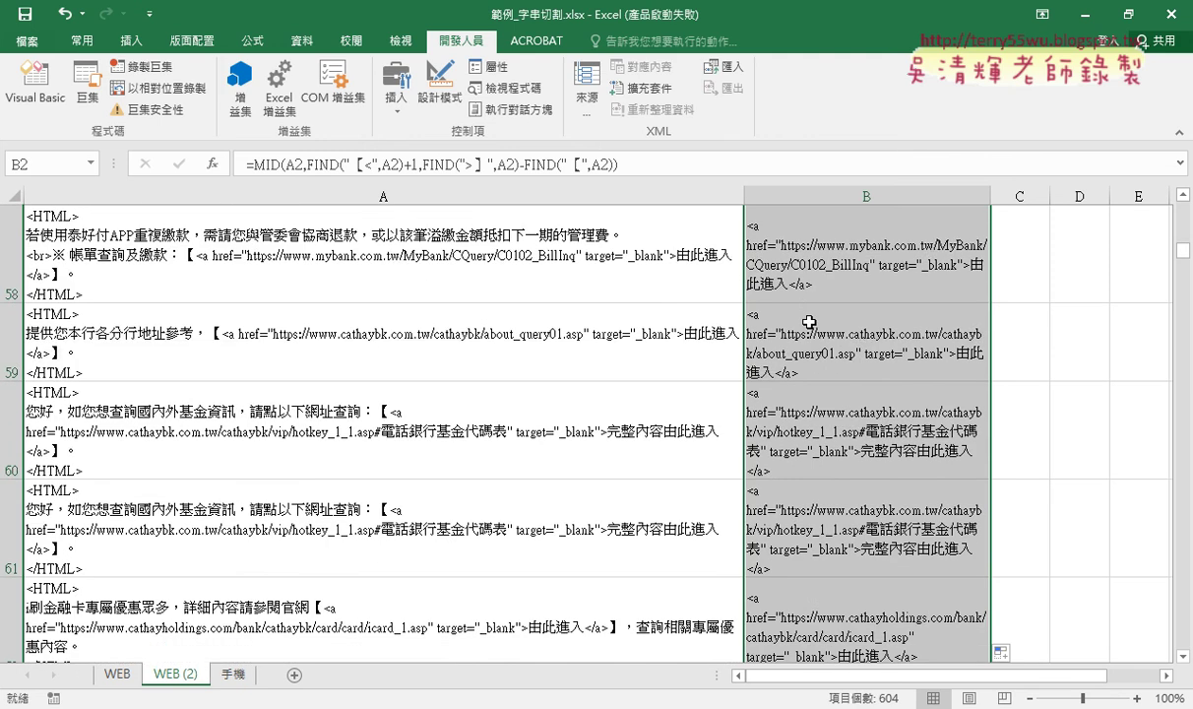
scroll(809, 321, down, 1)
scroll(808, 322, down, 1)
scroll(809, 322, down, 1)
scroll(808, 322, down, 1)
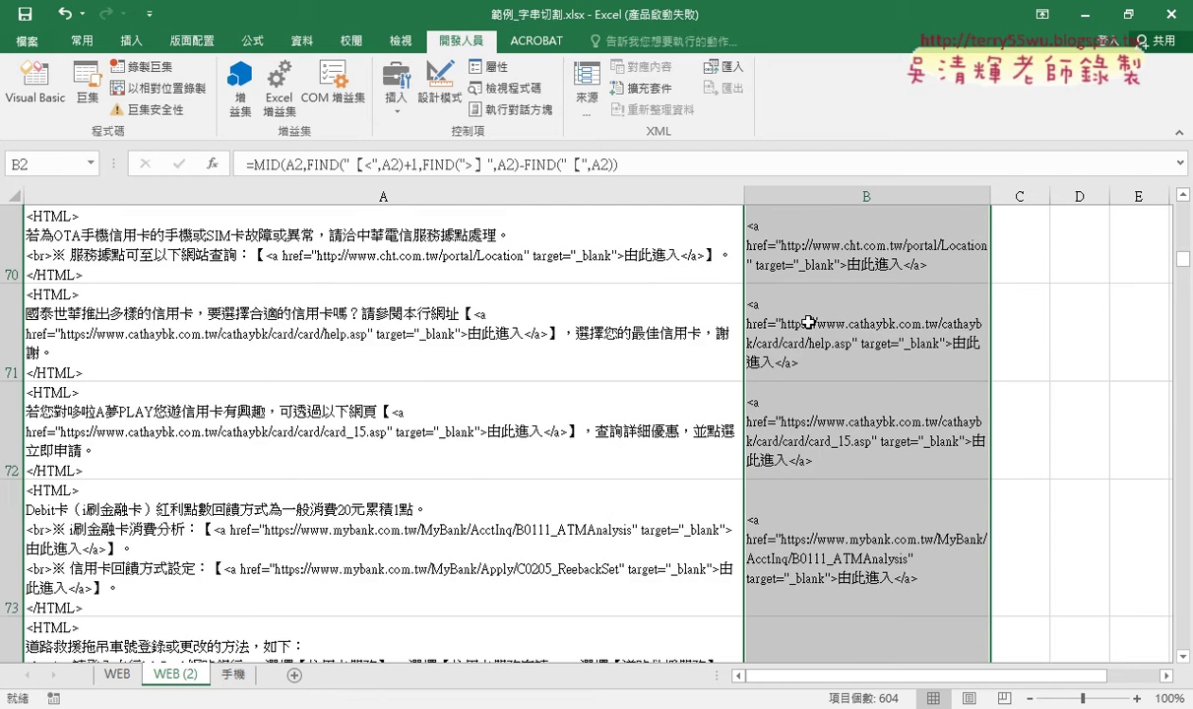
scroll(808, 322, down, 1)
scroll(808, 322, down, 1)
scroll(808, 322, down, 1)
scroll(809, 322, down, 1)
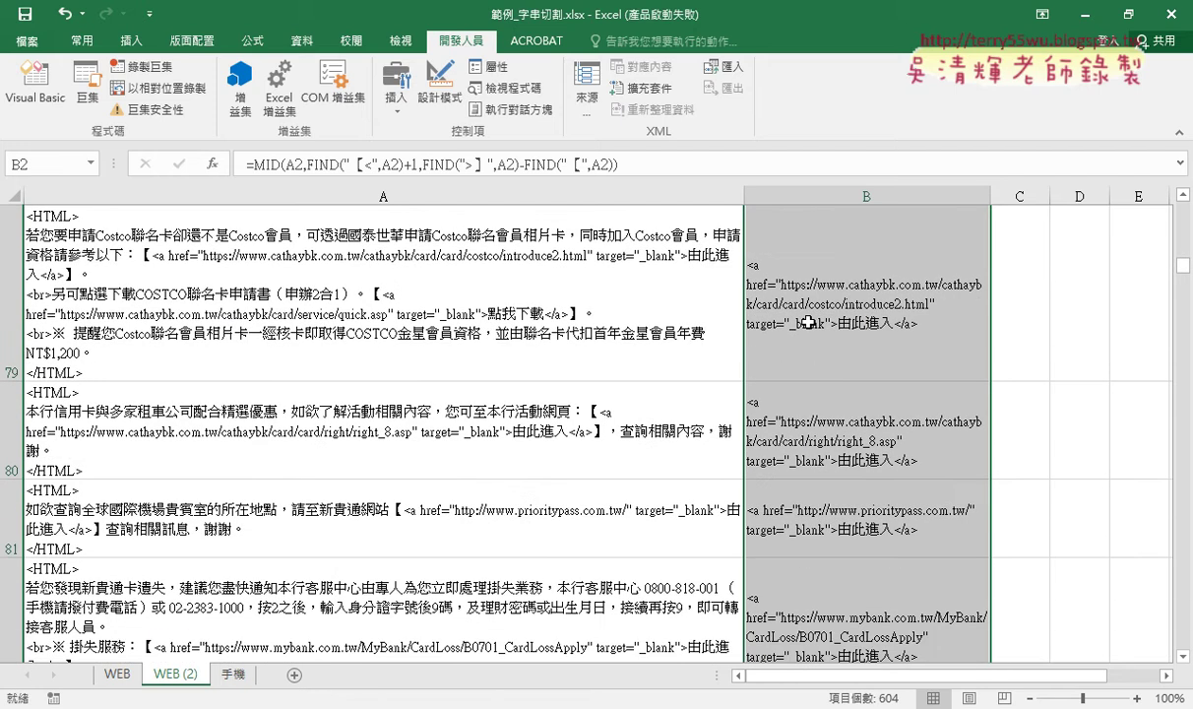
scroll(809, 322, down, 1)
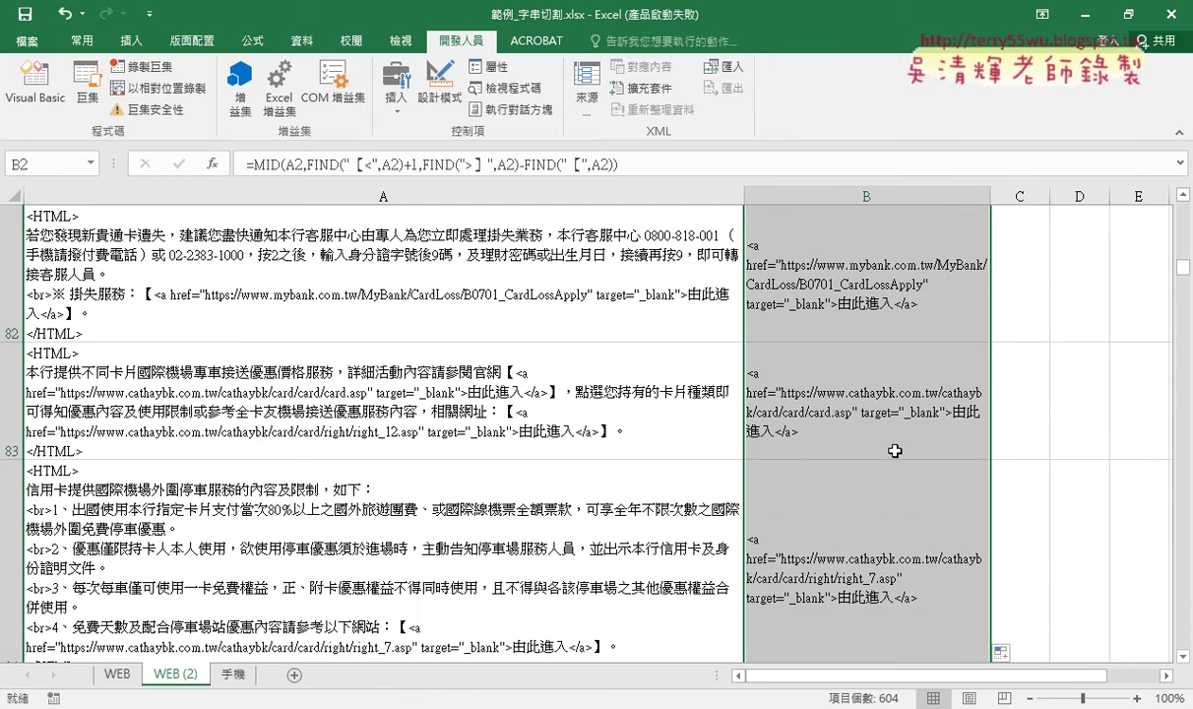
scroll(895, 450, down, 1)
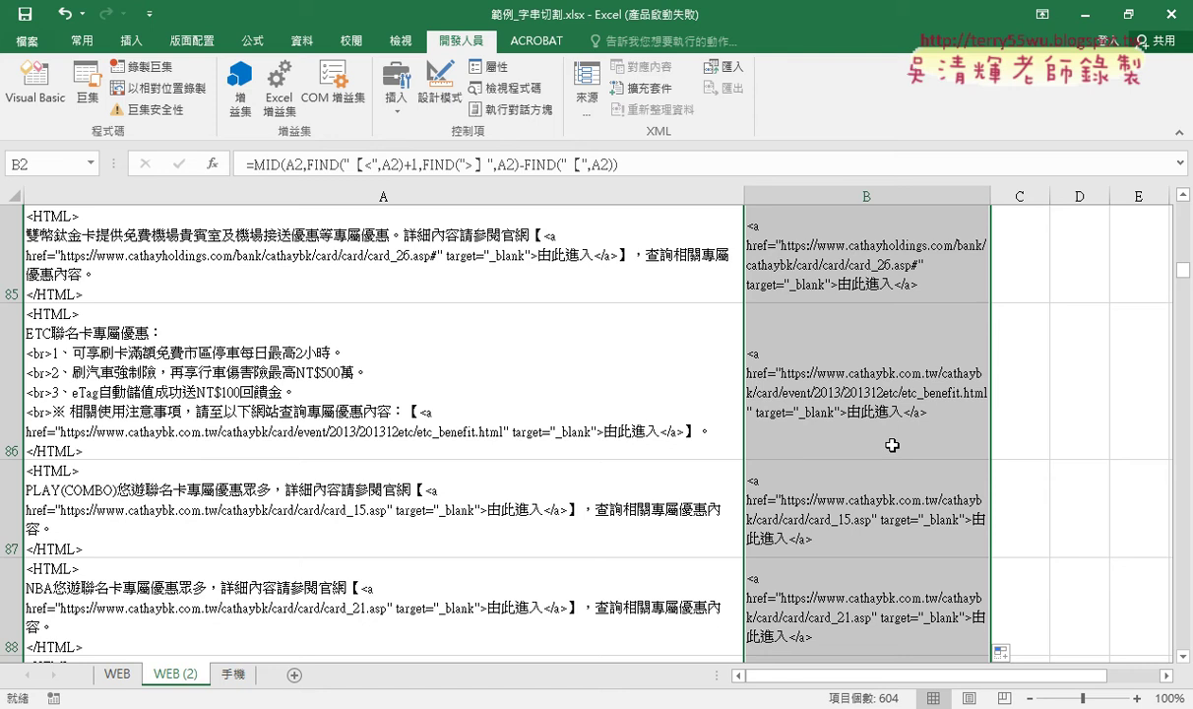
scroll(890, 442, down, 1)
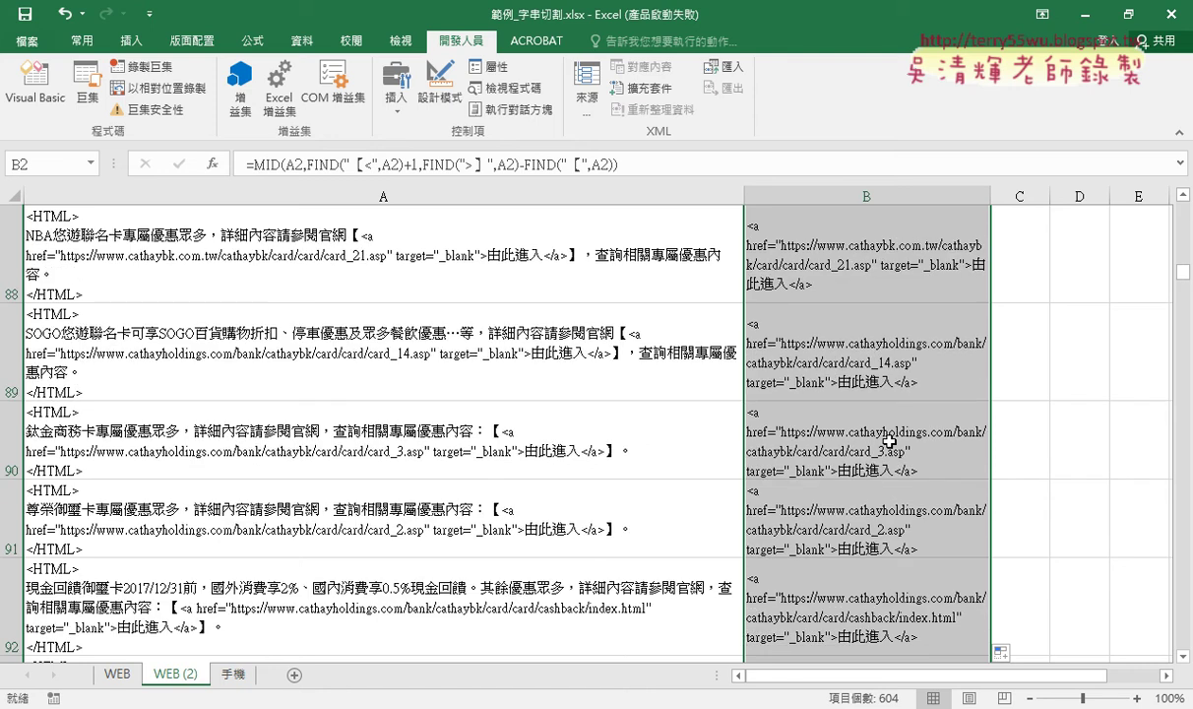
scroll(889, 442, down, 1)
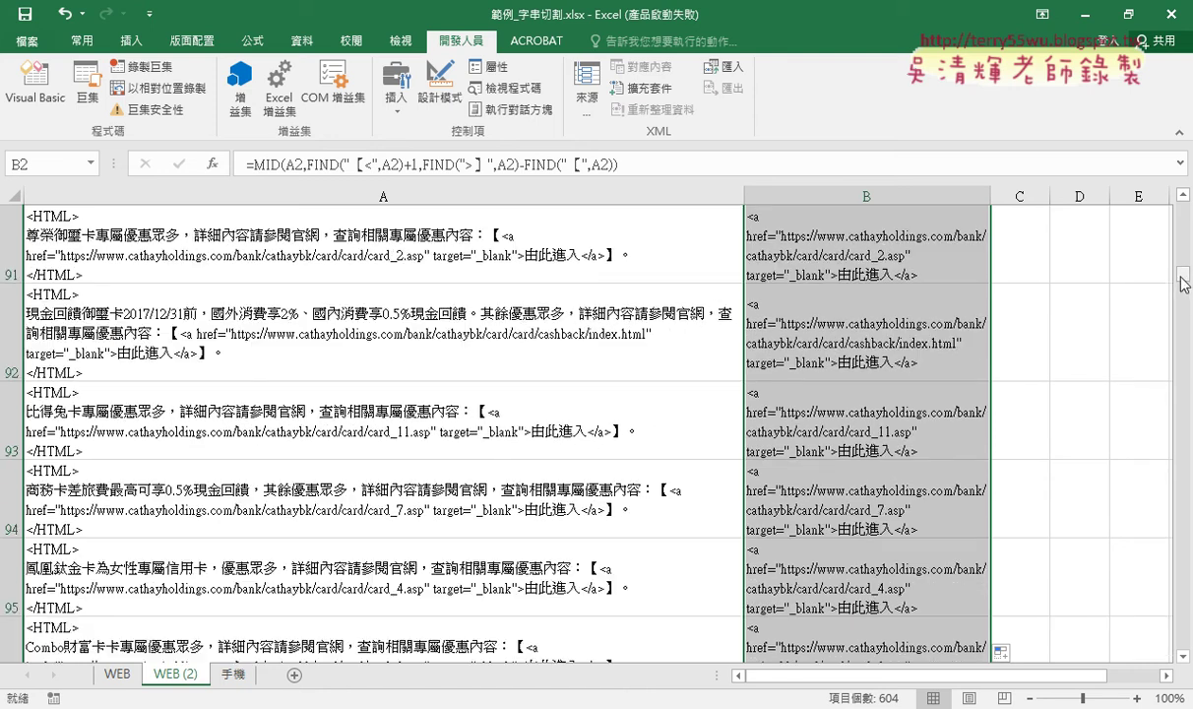
scroll(1186, 241, up, 2)
scroll(1123, 246, up, 15)
scroll(1123, 246, up, 15)
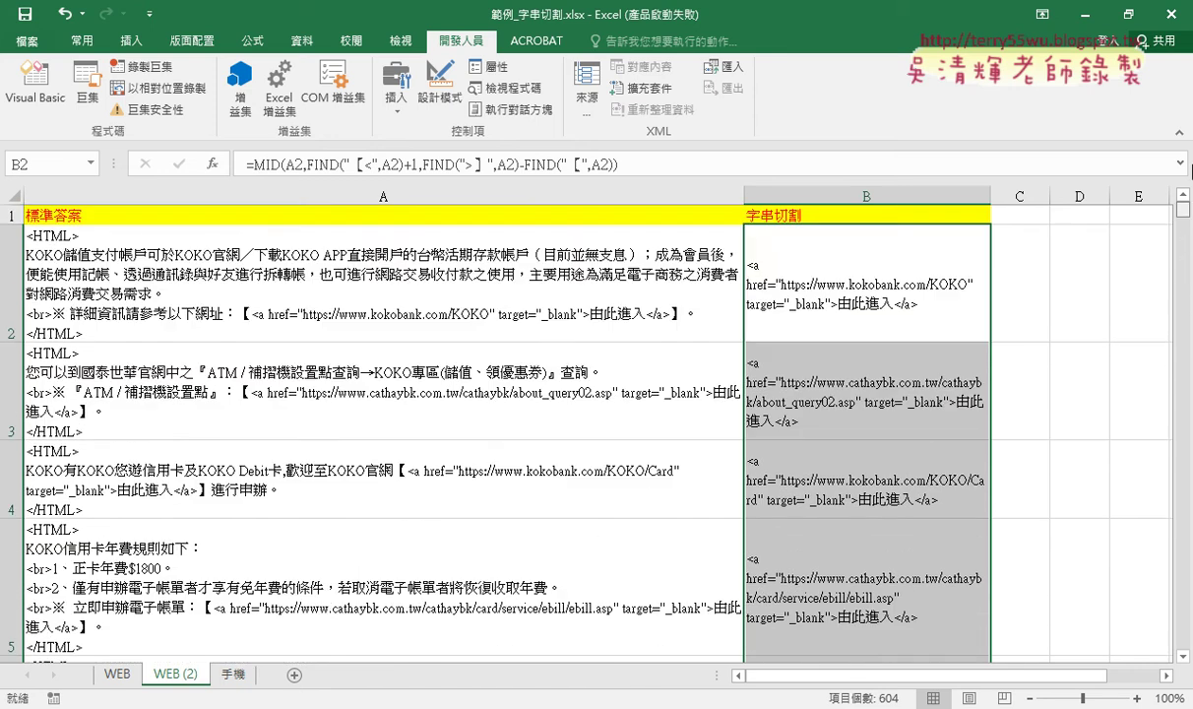
scroll(857, 328, down, 2)
scroll(898, 345, down, 1)
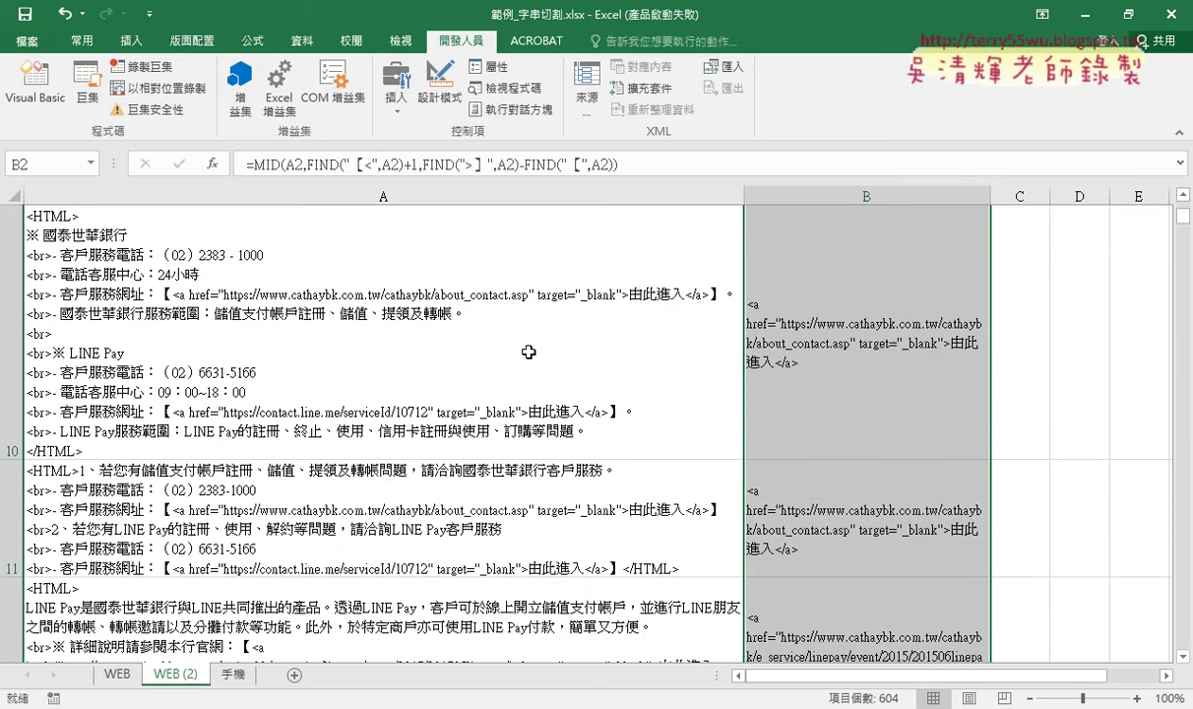
click(361, 341)
scroll(345, 374, down, 1)
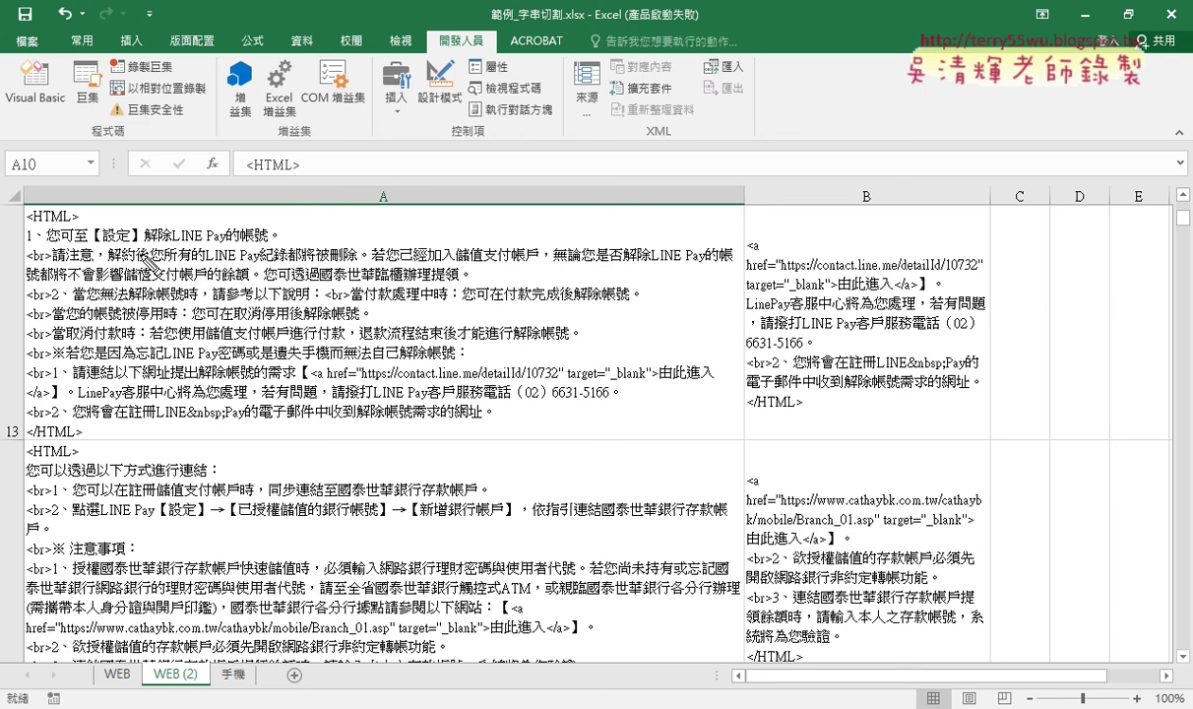
mouse_move(136, 218)
mouse_down()
mouse_move(148, 233)
mouse_move(89, 256)
mouse_move(148, 262)
mouse_up()
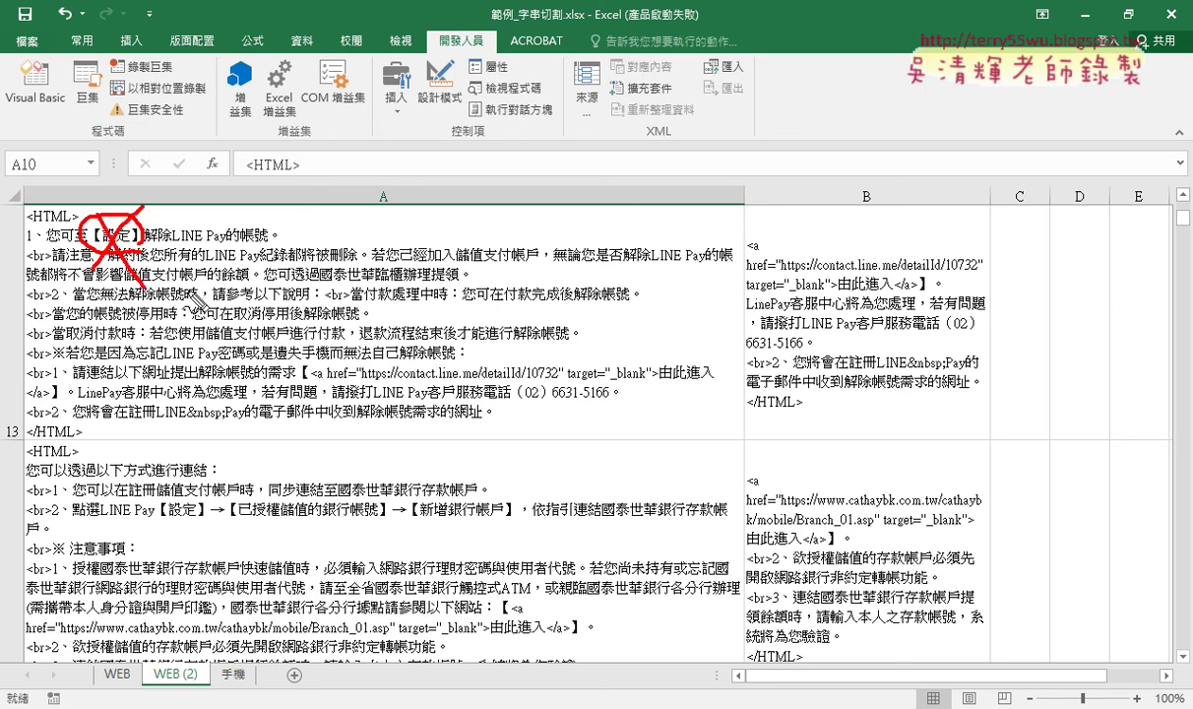
drag(291, 378, 691, 327)
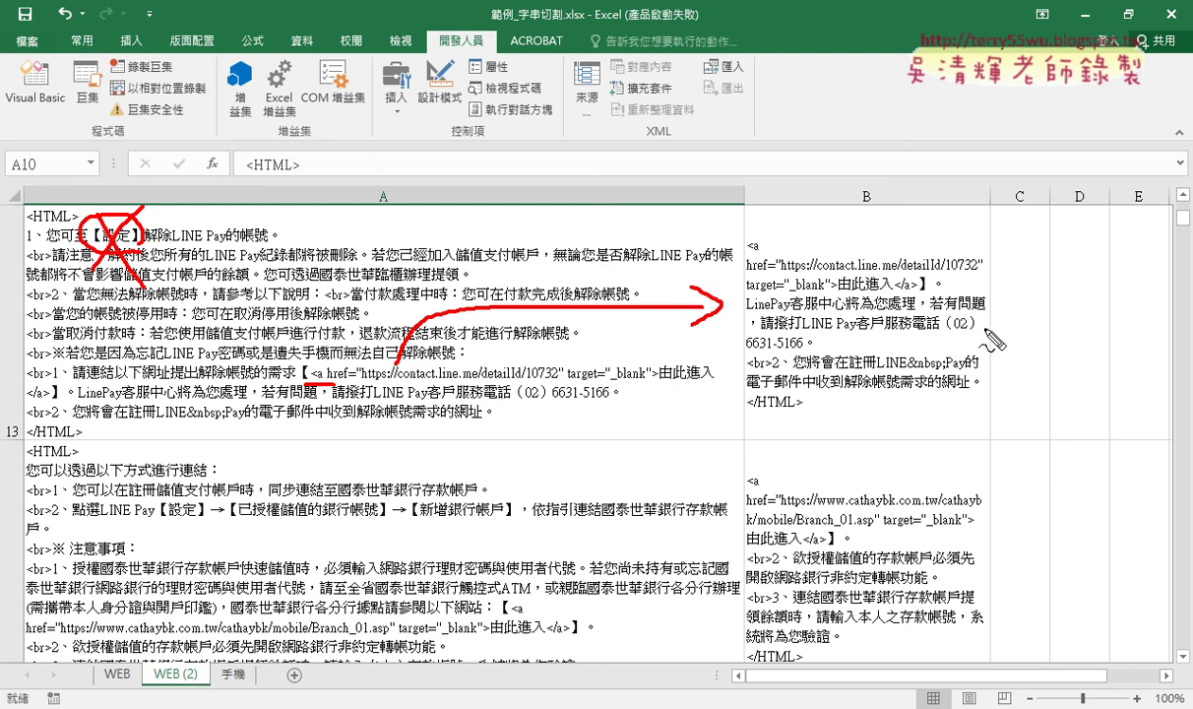
key(Escape)
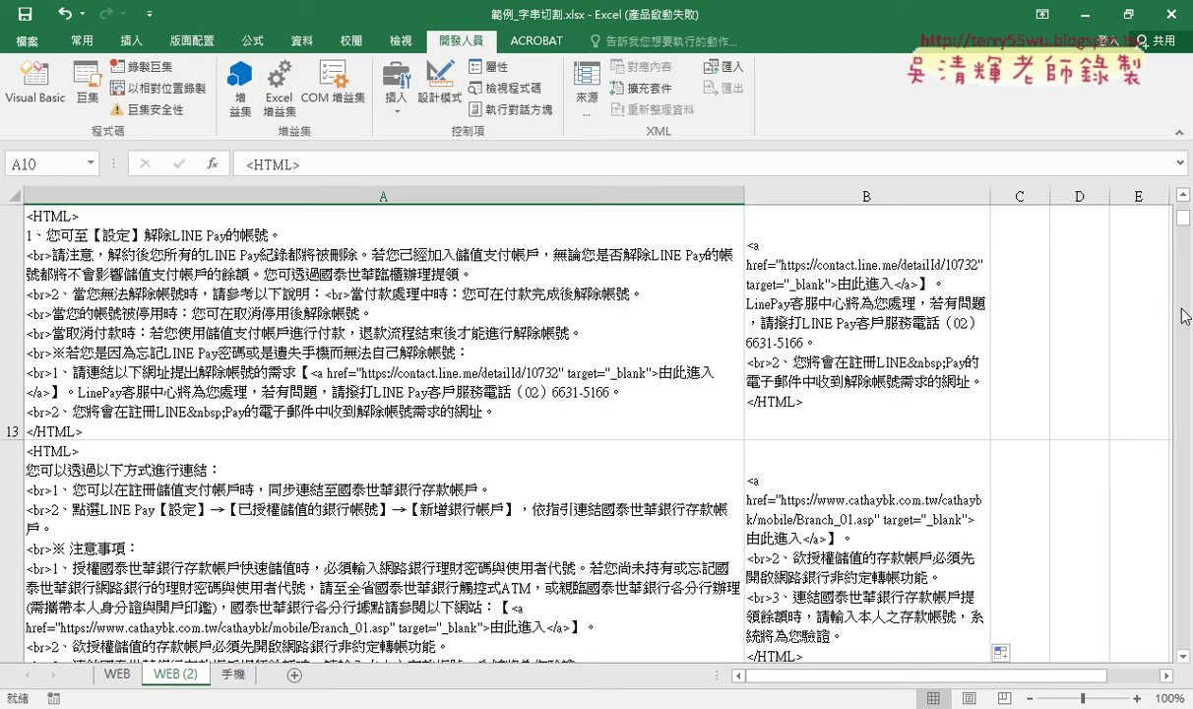
scroll(1123, 207, up, 4)
click(881, 246)
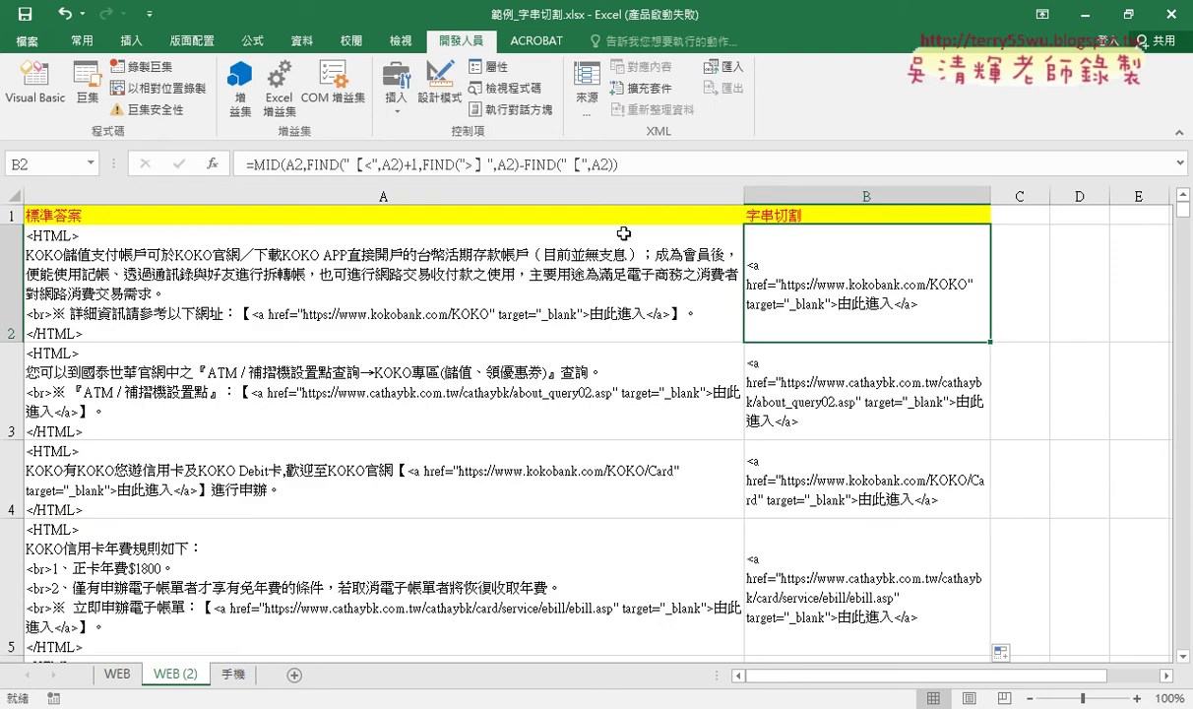
Change the last FIND in B2's formula to FIND("【<",A2)
click(584, 165)
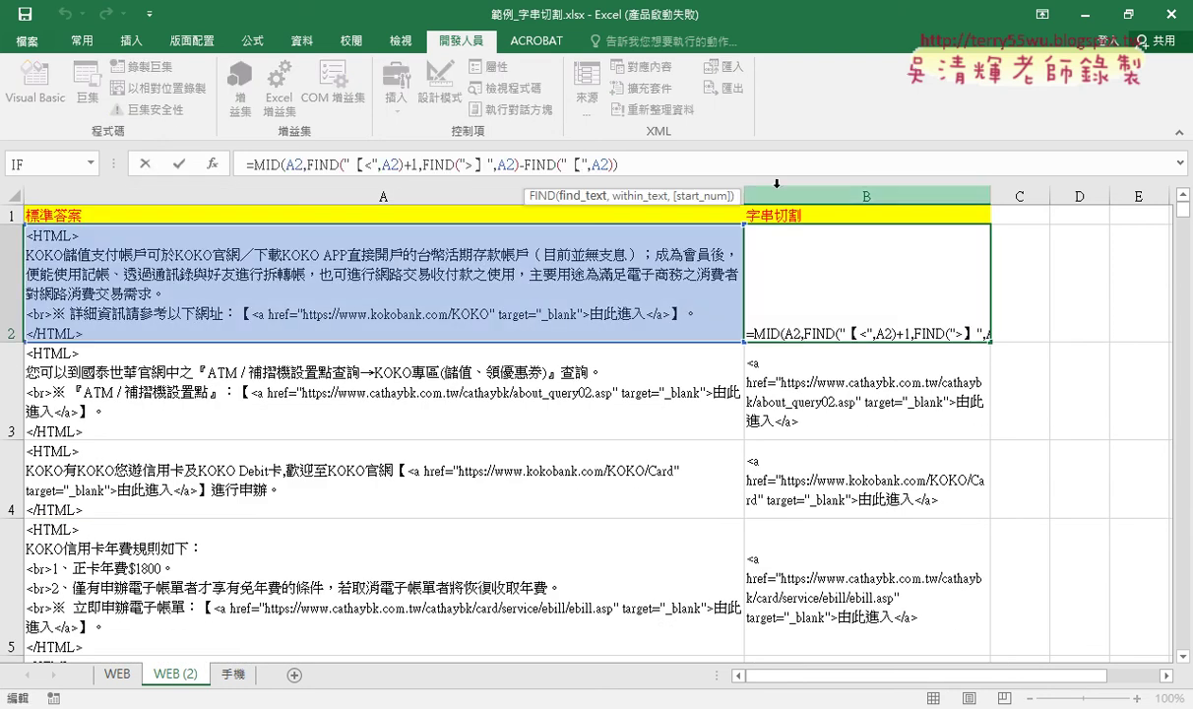
text(<)
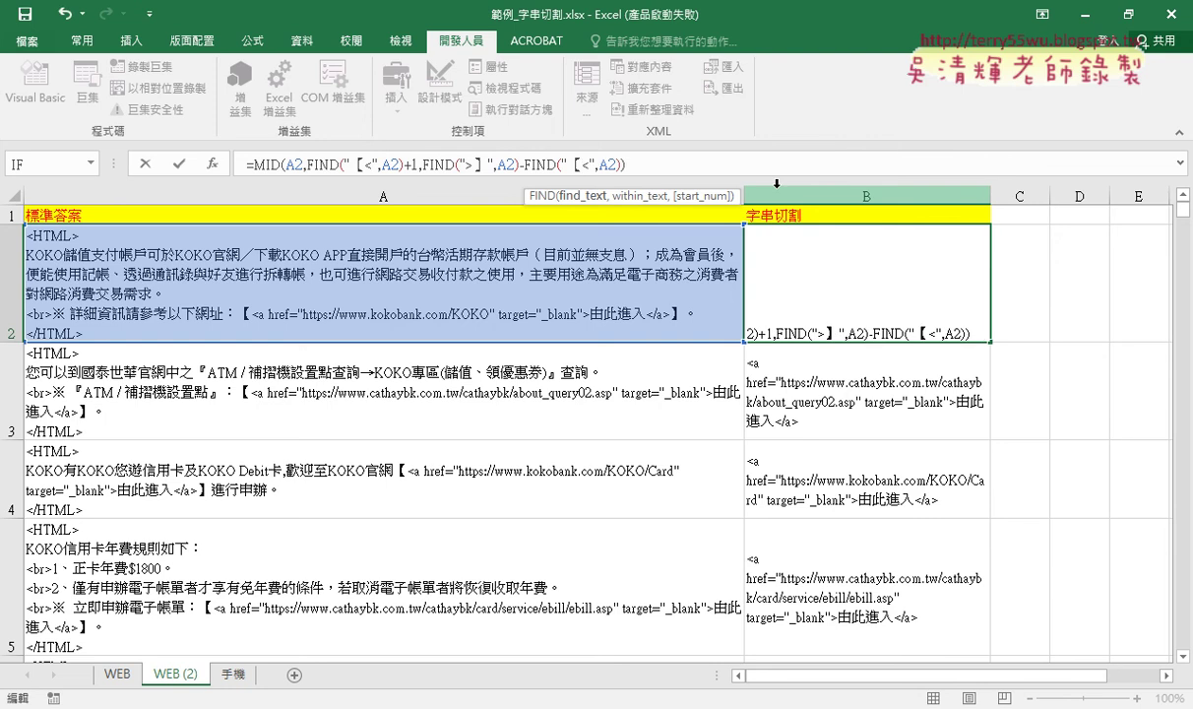
click(179, 164)
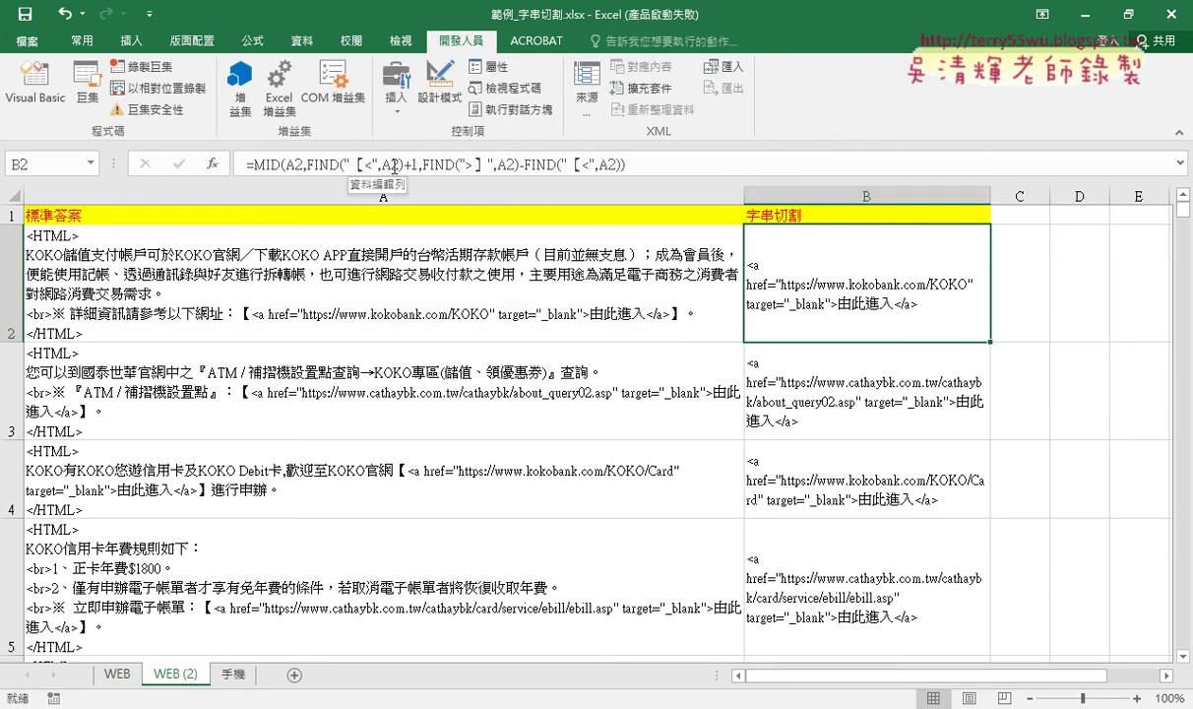
Annotate the > and < edits in B2's formula, then view its result unchanged
click(362, 164)
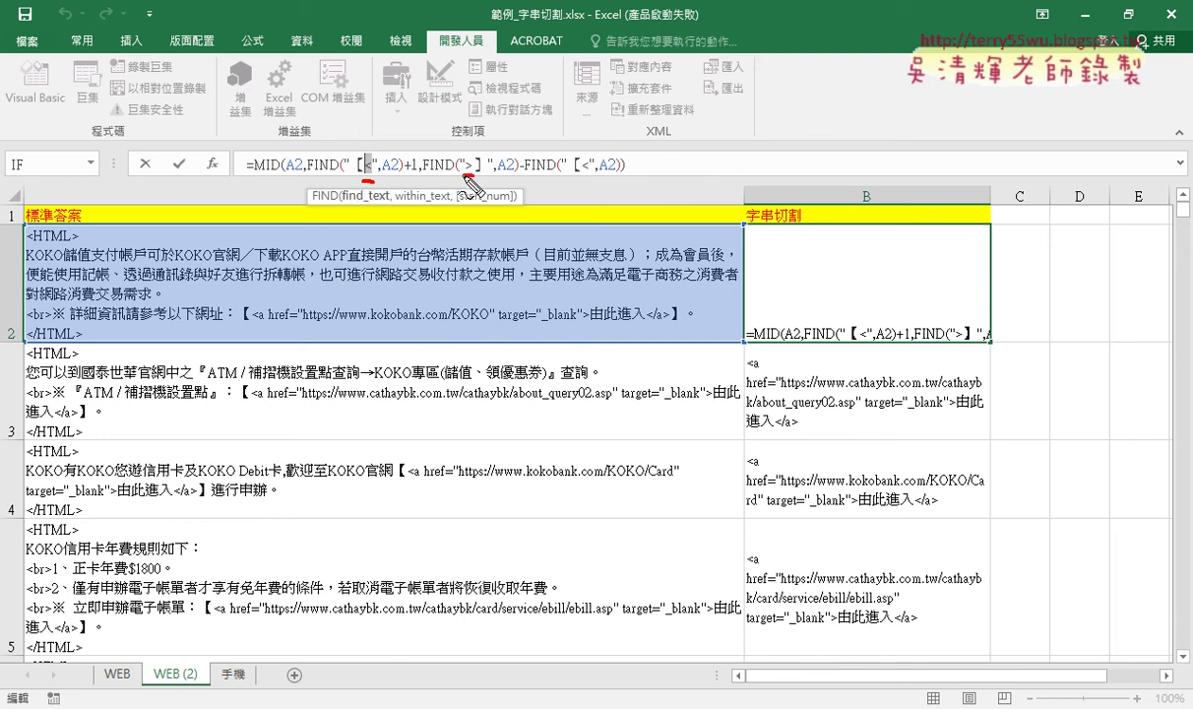
drag(463, 175, 475, 175)
drag(582, 175, 594, 175)
mouse_move(512, 124)
mouse_down()
mouse_move(553, 142)
mouse_move(505, 97)
mouse_up()
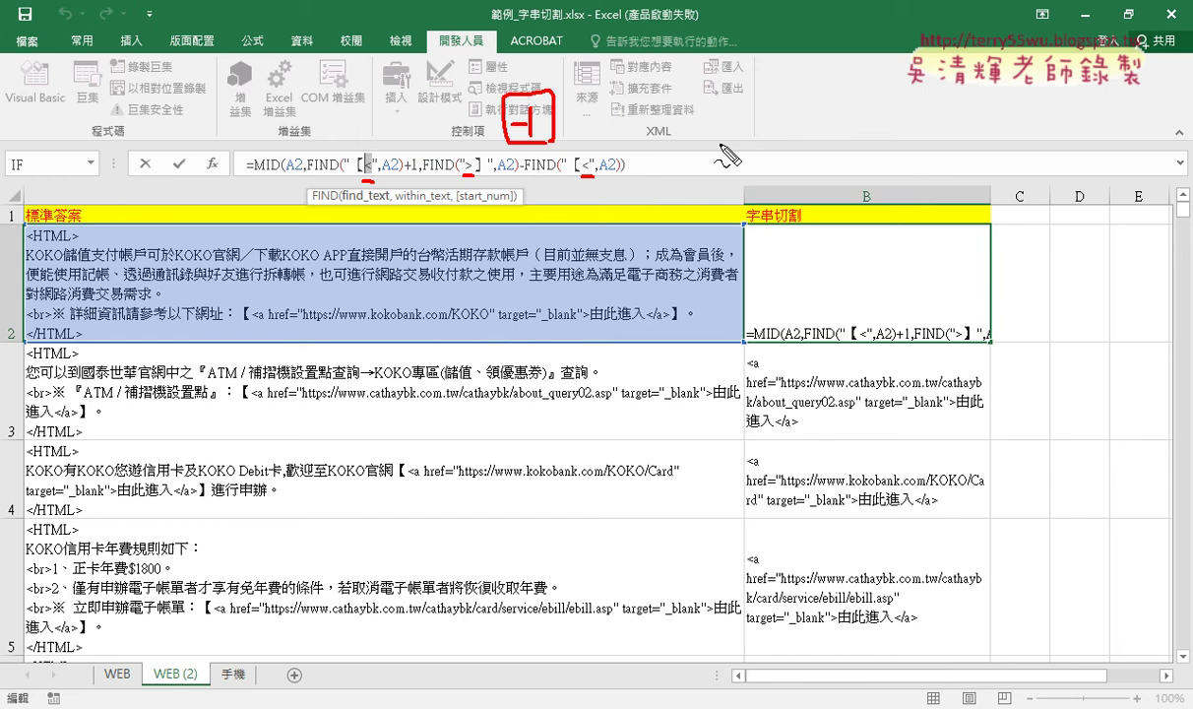
key(Escape)
click(916, 286)
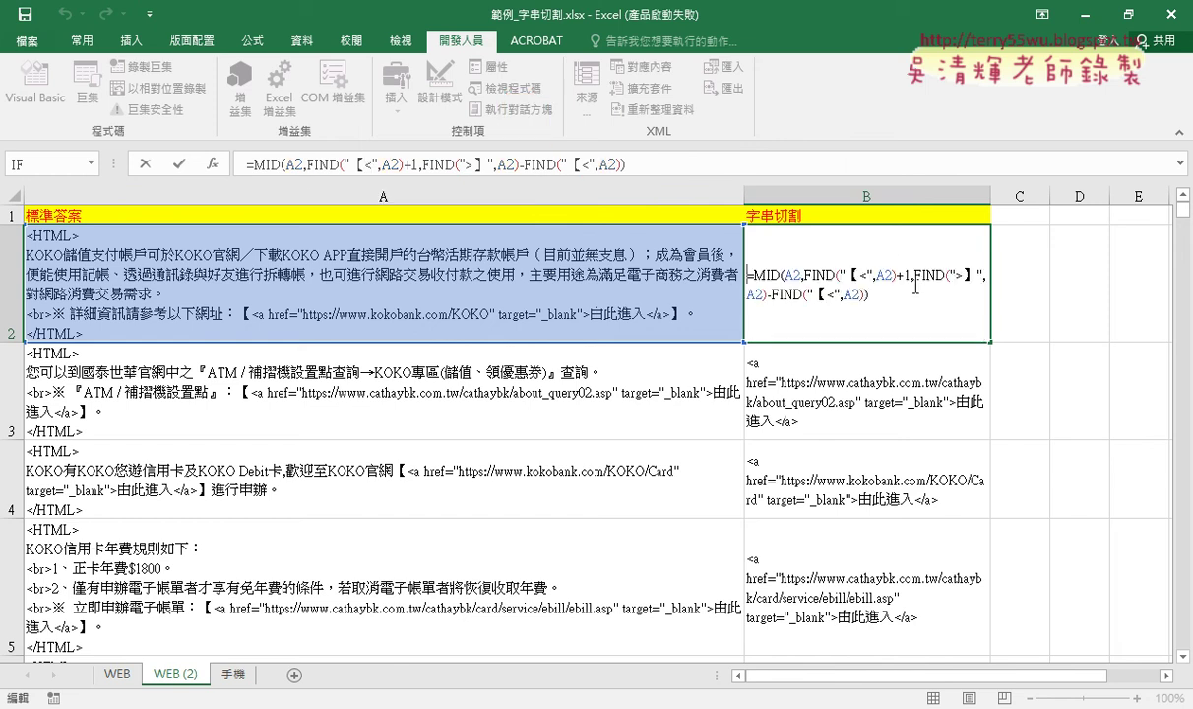
click(145, 163)
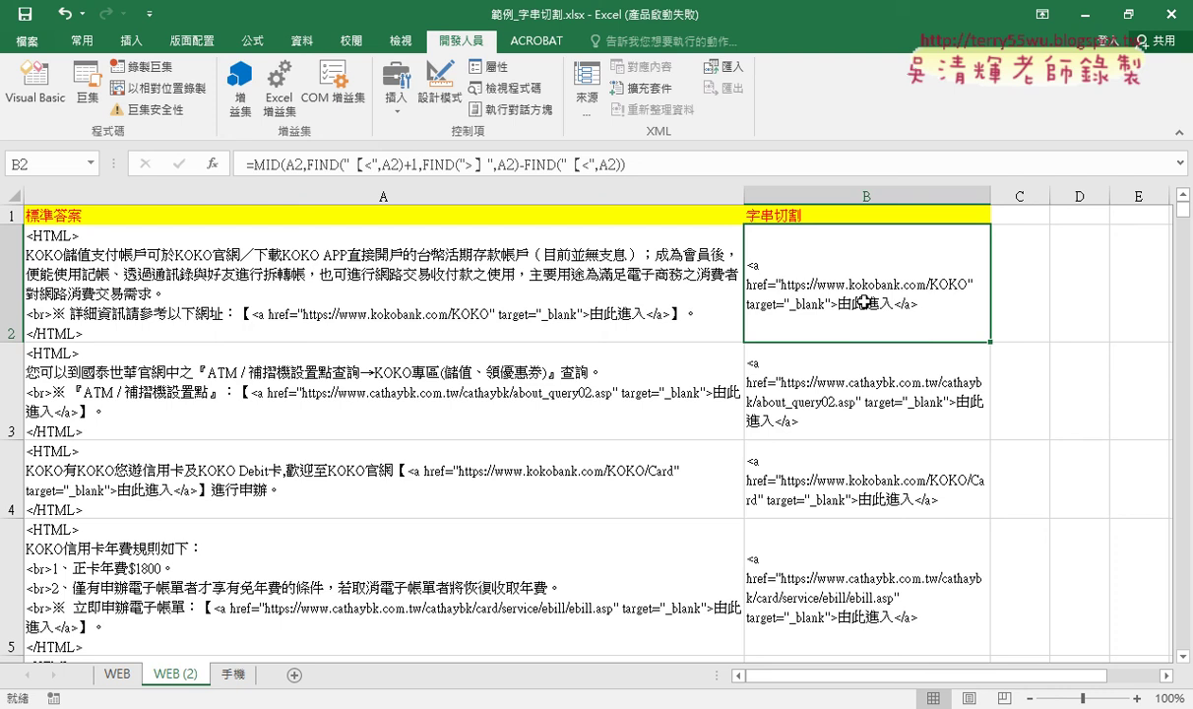
Fill the revised formula down column B and check row 7's pay_2.asp link
double_click(990, 341)
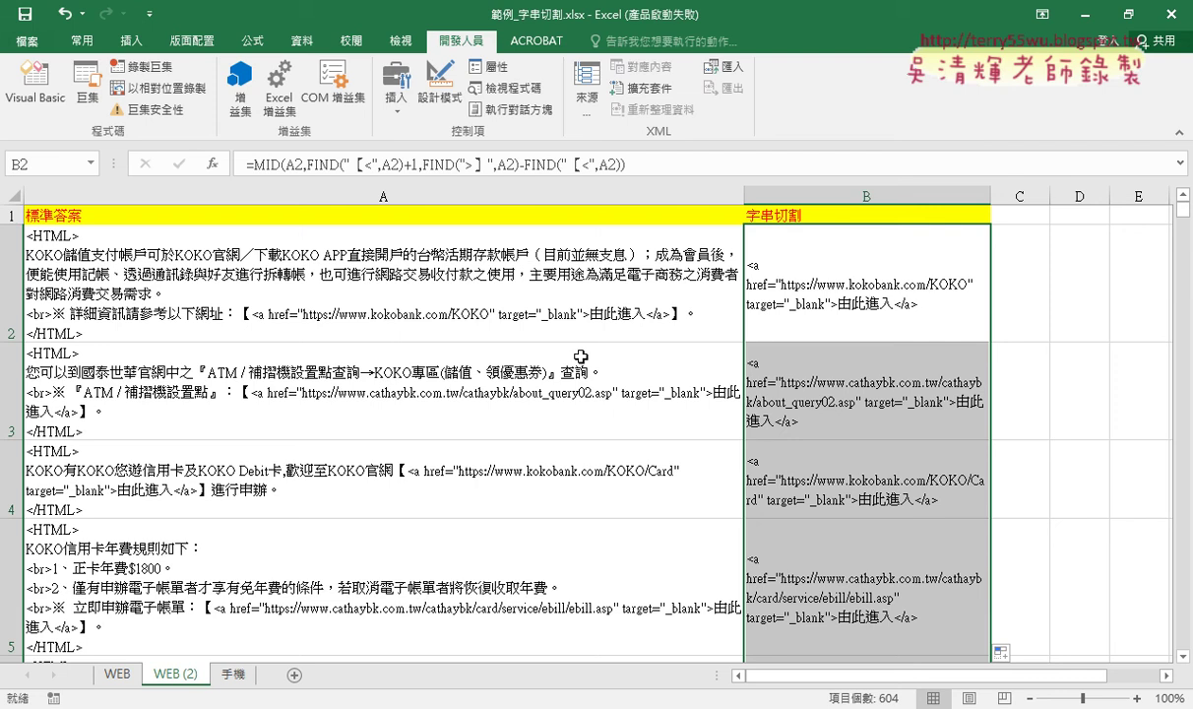
scroll(388, 375, down, 2)
scroll(417, 401, down, 1)
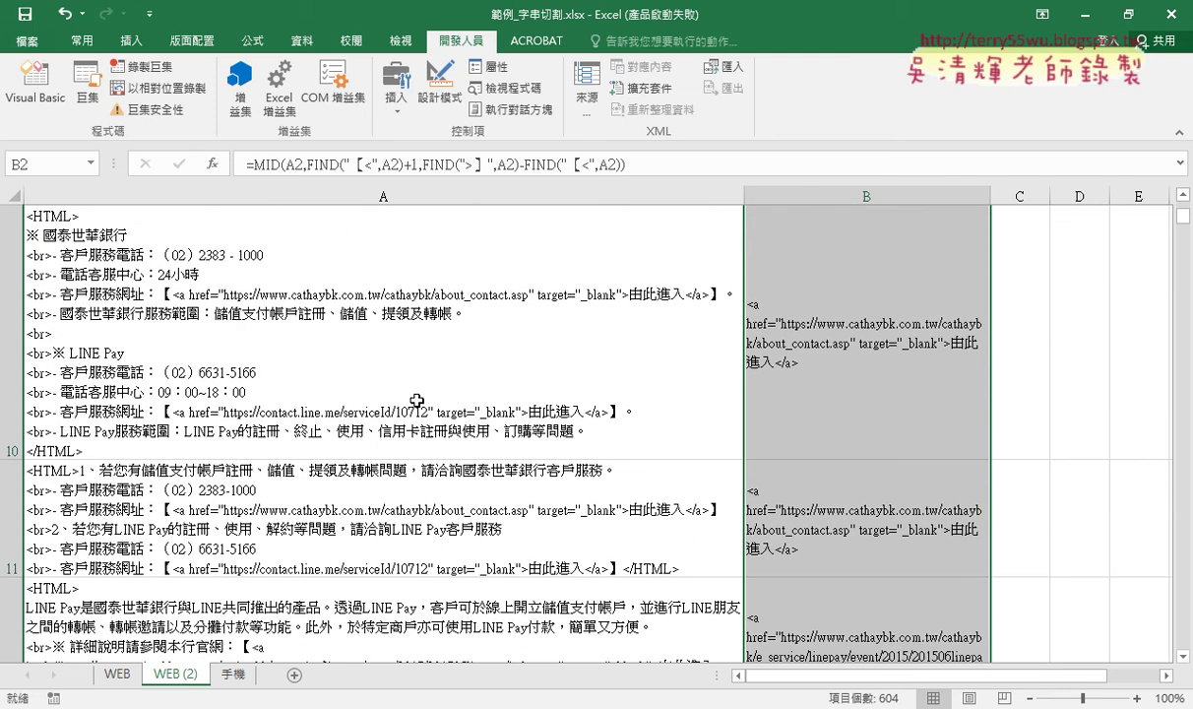
scroll(413, 384, up, 1)
click(399, 300)
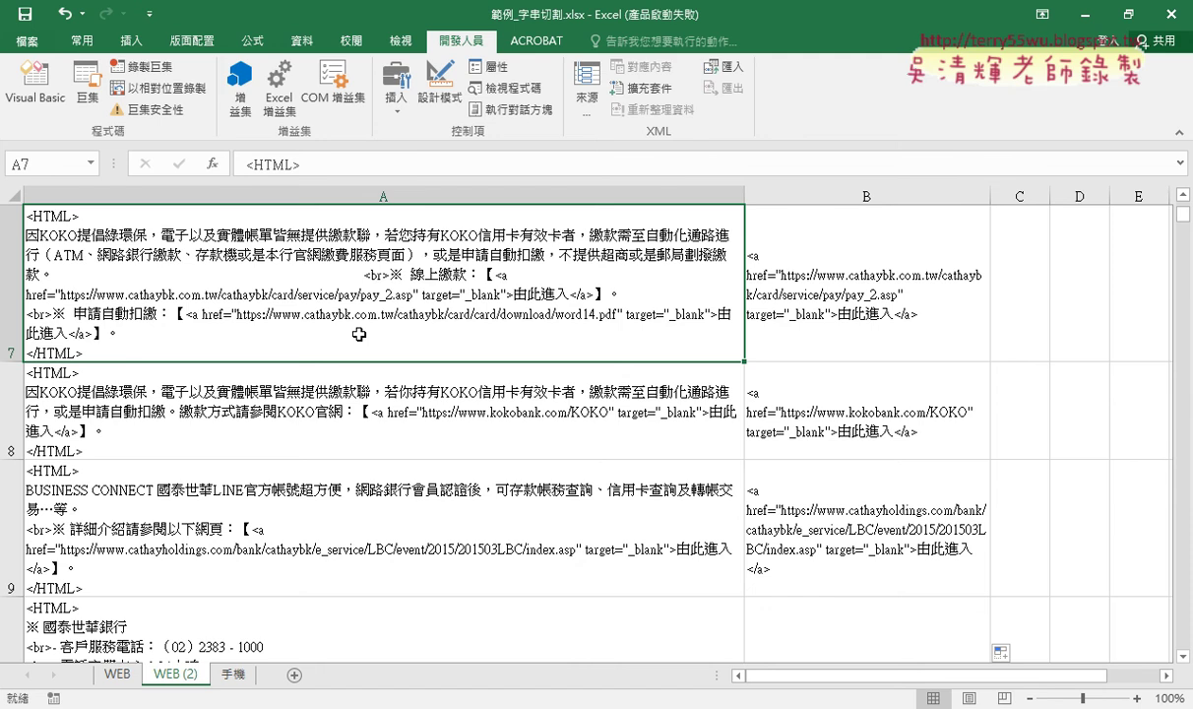
scroll(359, 334, up, 2)
scroll(433, 334, down, 2)
click(860, 322)
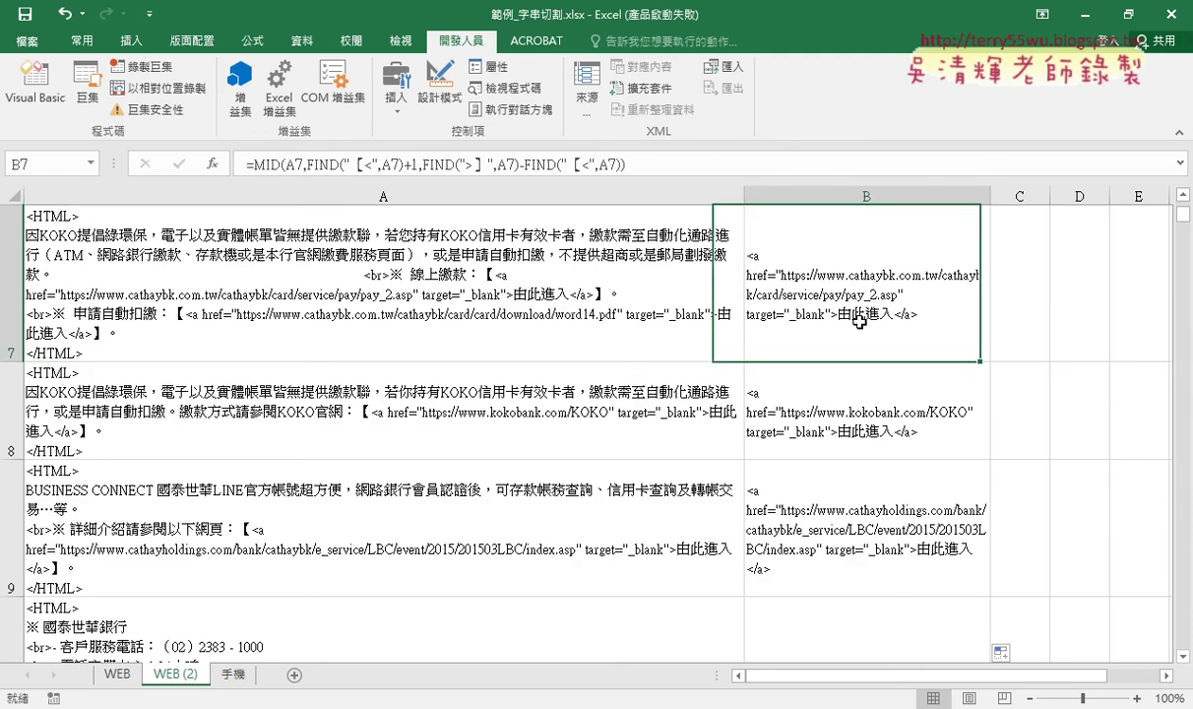
click(626, 164)
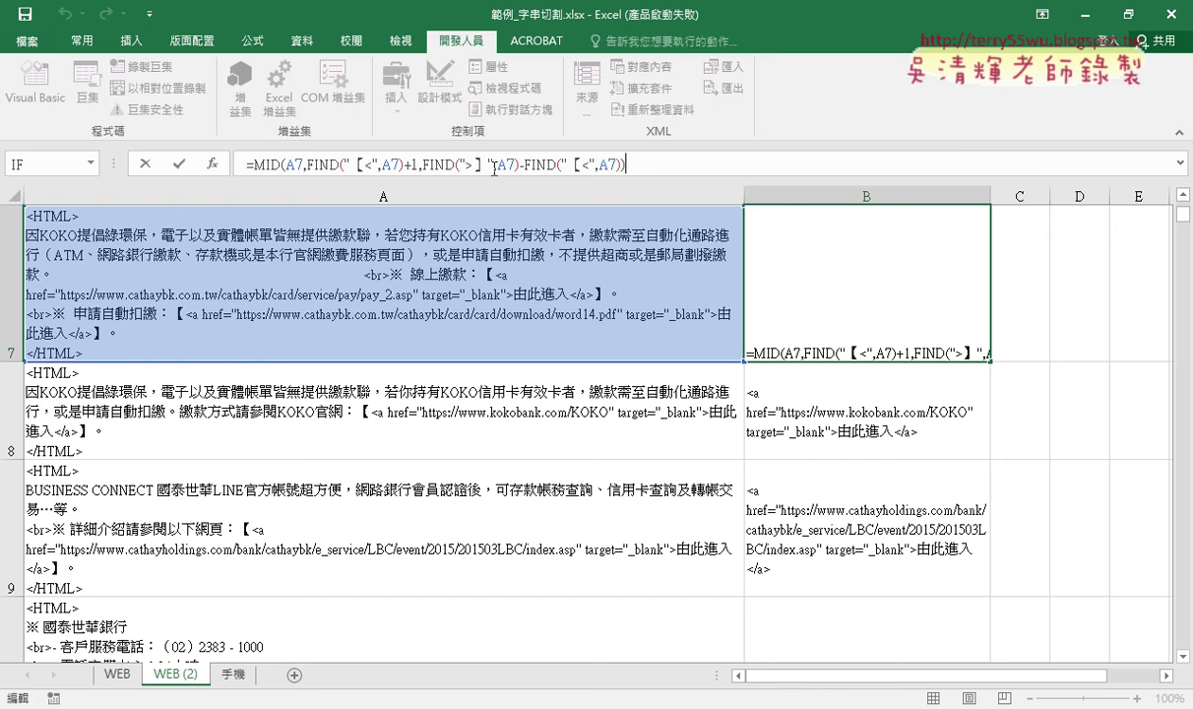
click(491, 164)
text(,)
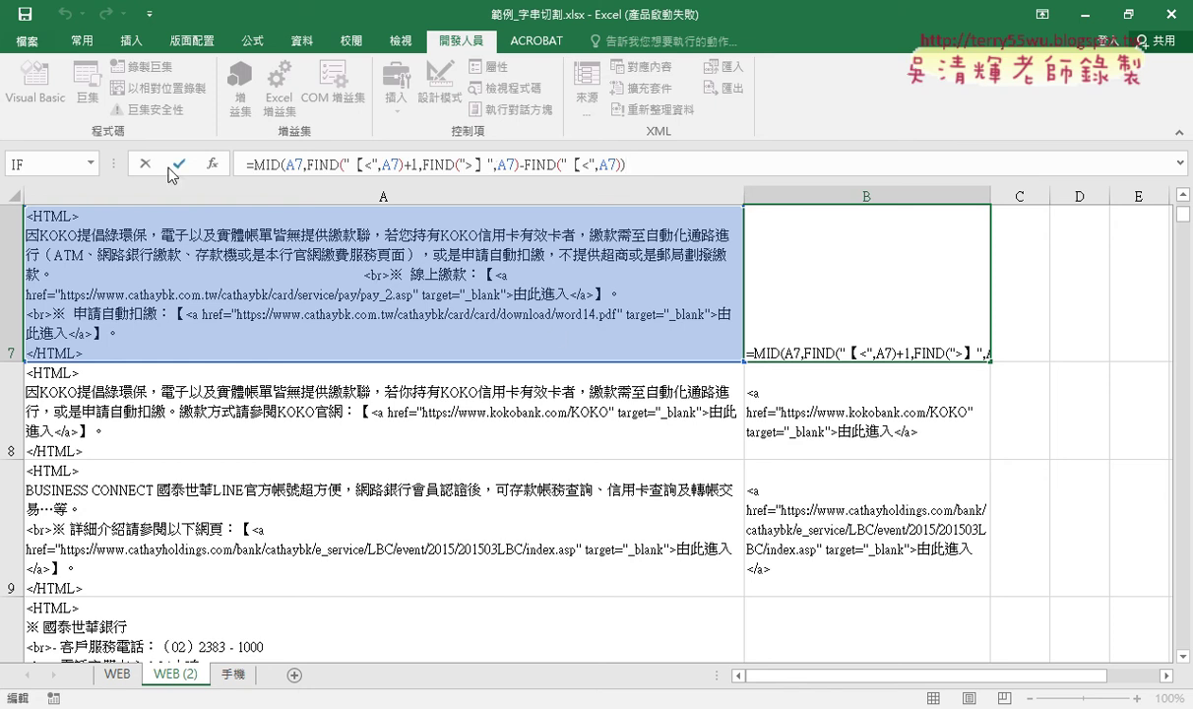